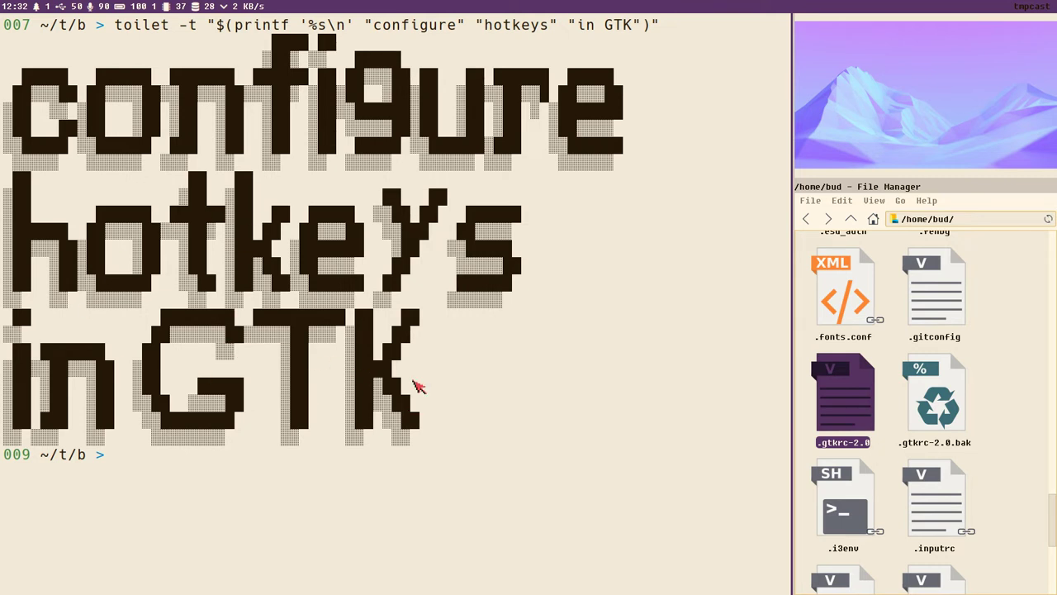
Step: Bring up Sublime Text showing the .gtkrc-2.0 GTK settings file
{"action": "key", "text": "super+minus"}
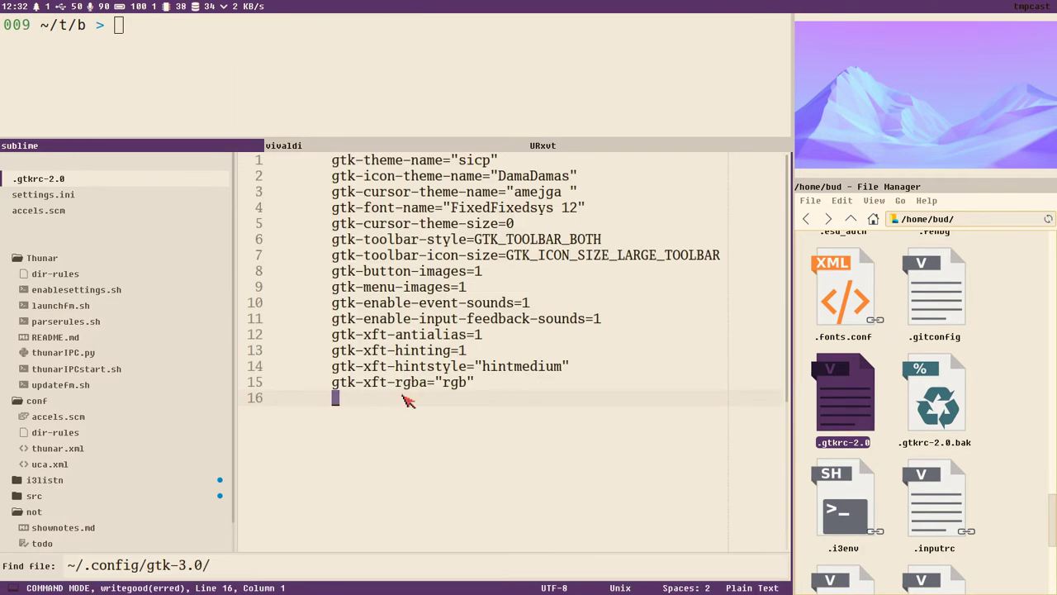
Step: Dismiss the find-file panel, point out .gtkrc-2.0 and its .bak backup in Thunar, then open settings.ini
{"action": "key", "text": "Escape"}
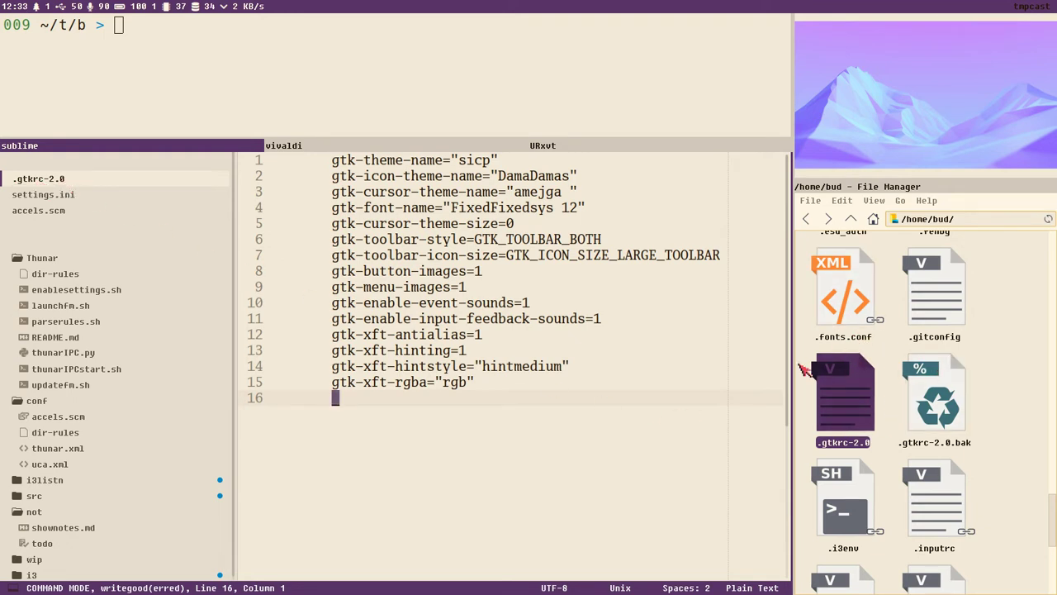
{"action": "left_click", "coordinate": [917, 426]}
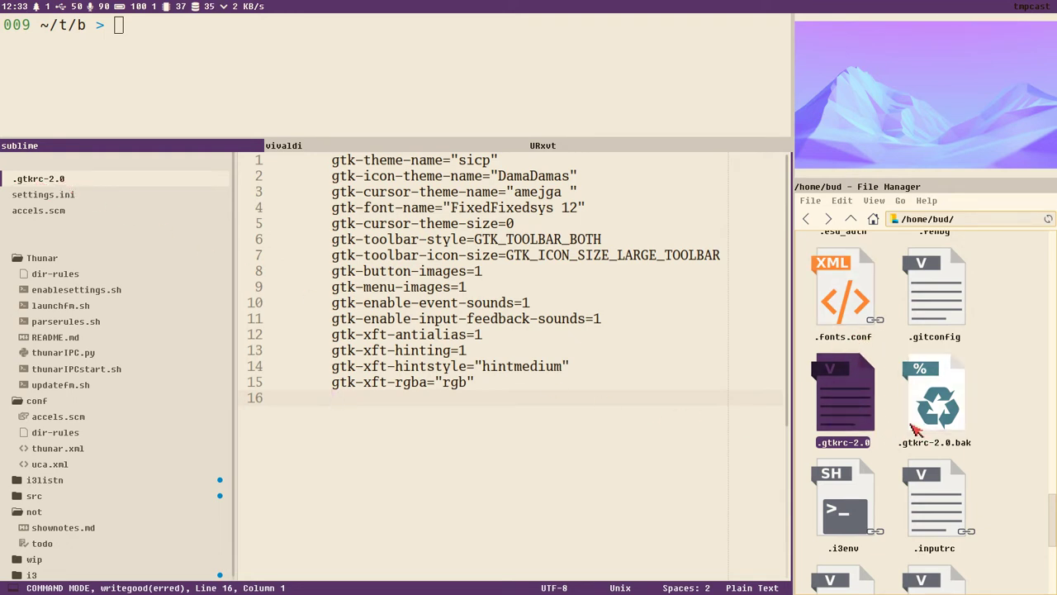
{"action": "left_click", "coordinate": [852, 422]}
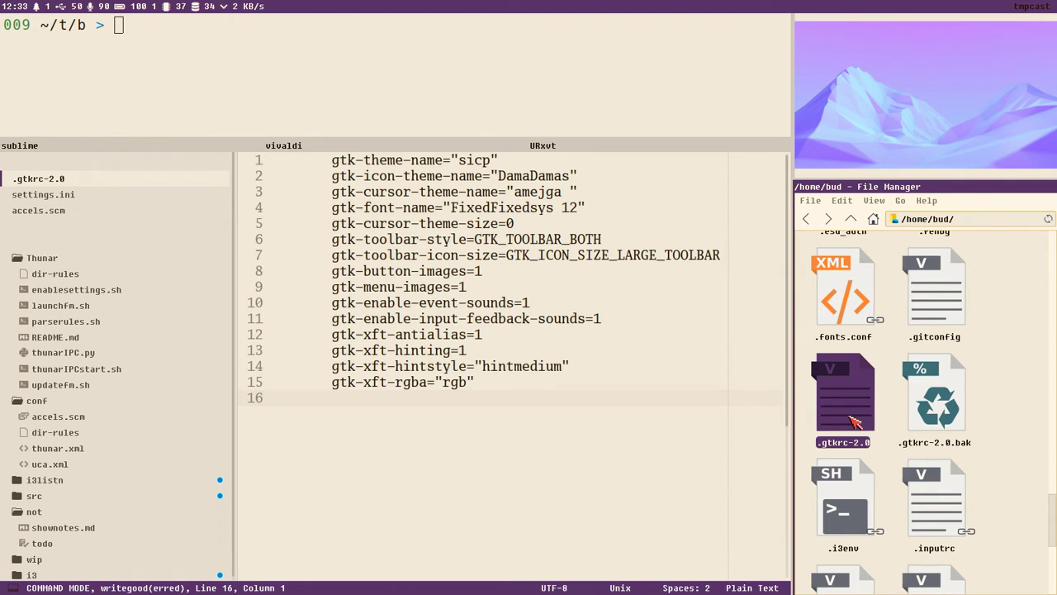
{"action": "left_click", "coordinate": [73, 196]}
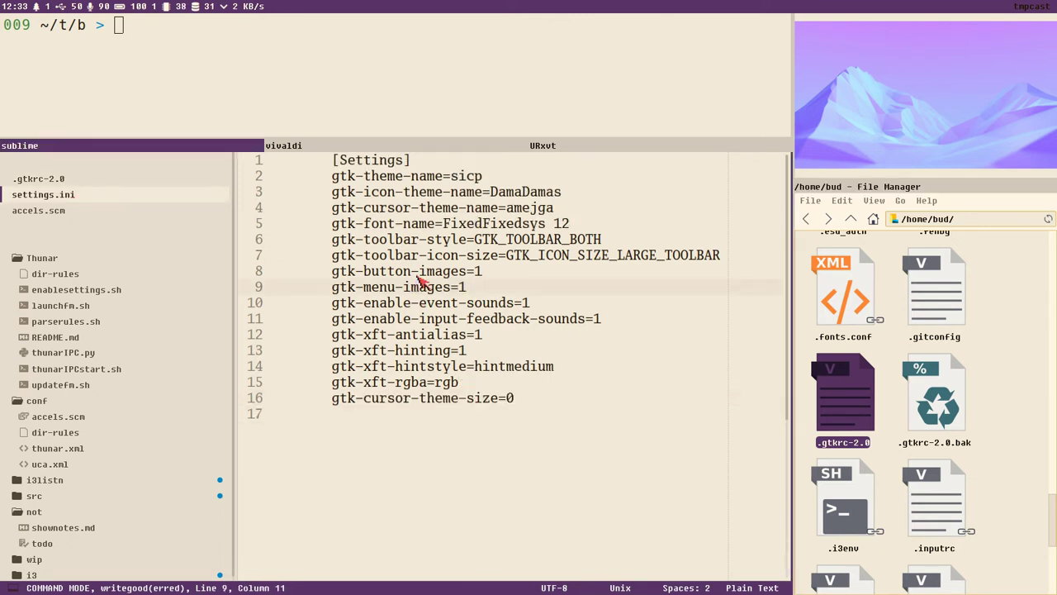
Step: Compare settings.ini with .gtkrc-2.0, then add gtk-can-change-accels=1 as line 16
{"action": "key", "text": "ctrl+o"}
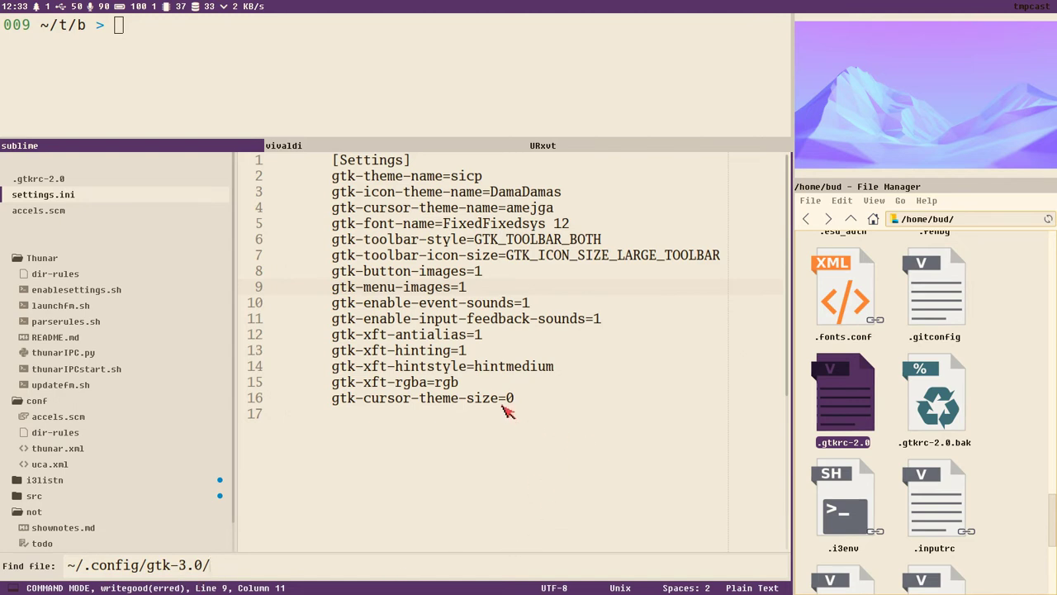
{"action": "key", "text": "Escape"}
{"action": "left_click", "coordinate": [76, 182]}
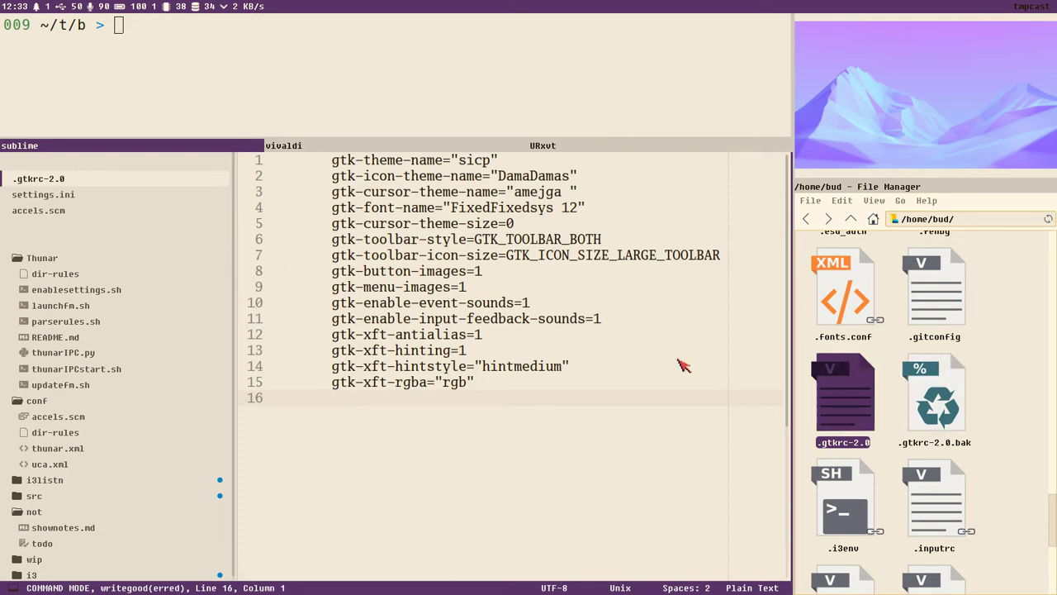
{"action": "left_click", "coordinate": [60, 196]}
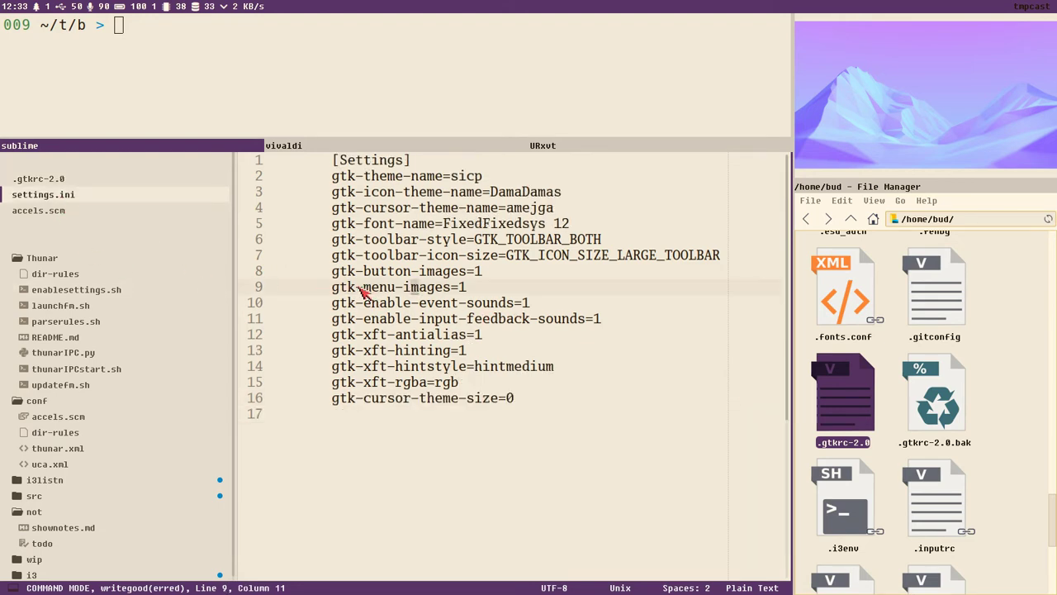
{"action": "left_click", "coordinate": [55, 183]}
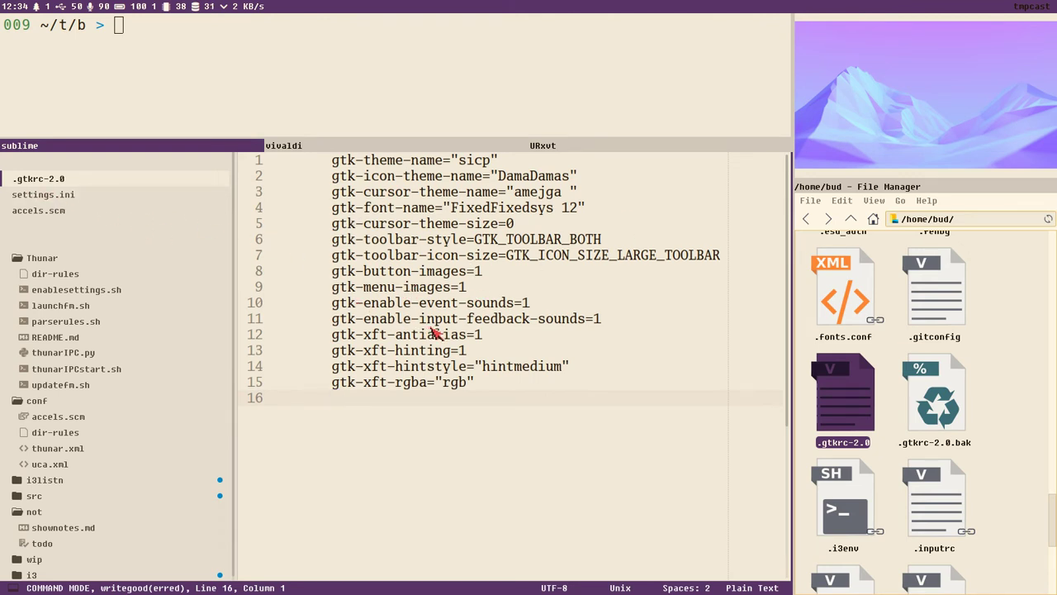
{"action": "key", "text": "shift+p"}
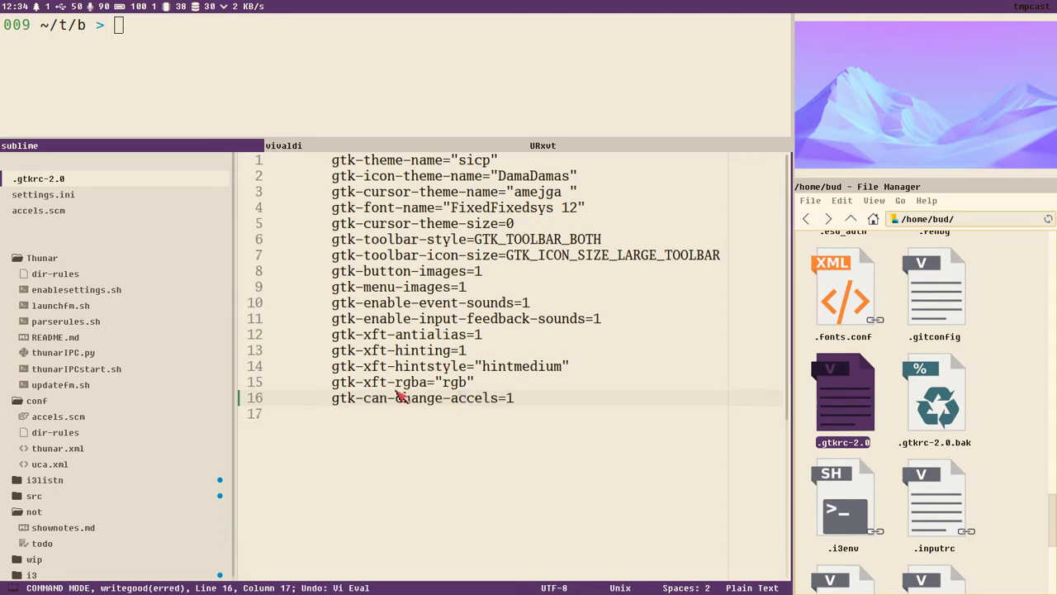
Step: Highlight gtk, change and accels in the new line to explain it, then save .gtkrc-2.0
{"action": "double_click", "coordinate": [339, 406]}
{"action": "left_click", "coordinate": [357, 406]}
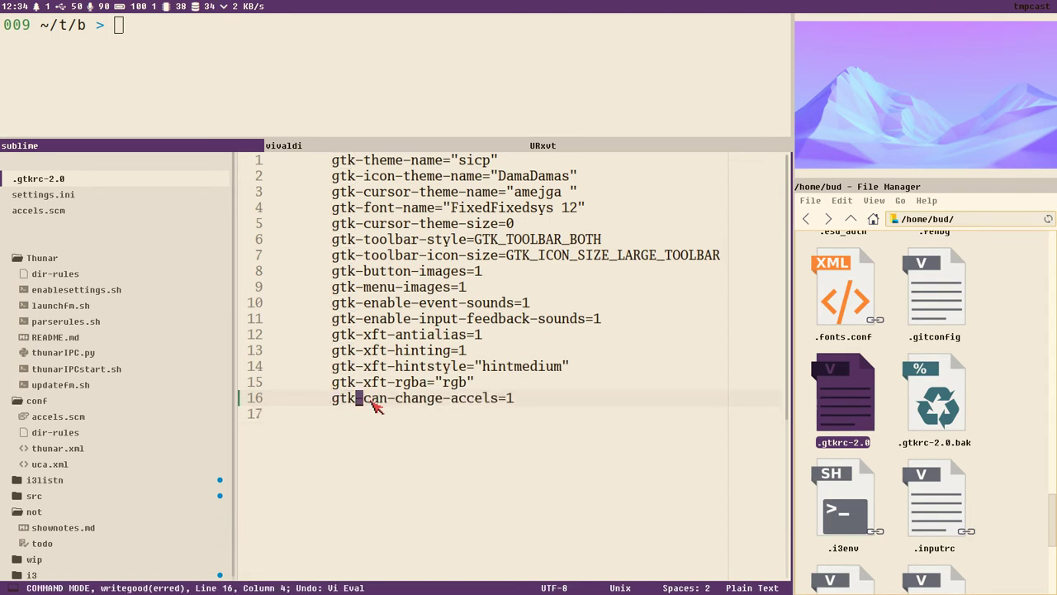
{"action": "left_click", "coordinate": [375, 405]}
{"action": "left_click", "coordinate": [398, 405]}
{"action": "left_click_drag", "start_coordinate": [398, 404], "coordinate": [523, 403]}
{"action": "left_click", "coordinate": [450, 404]}
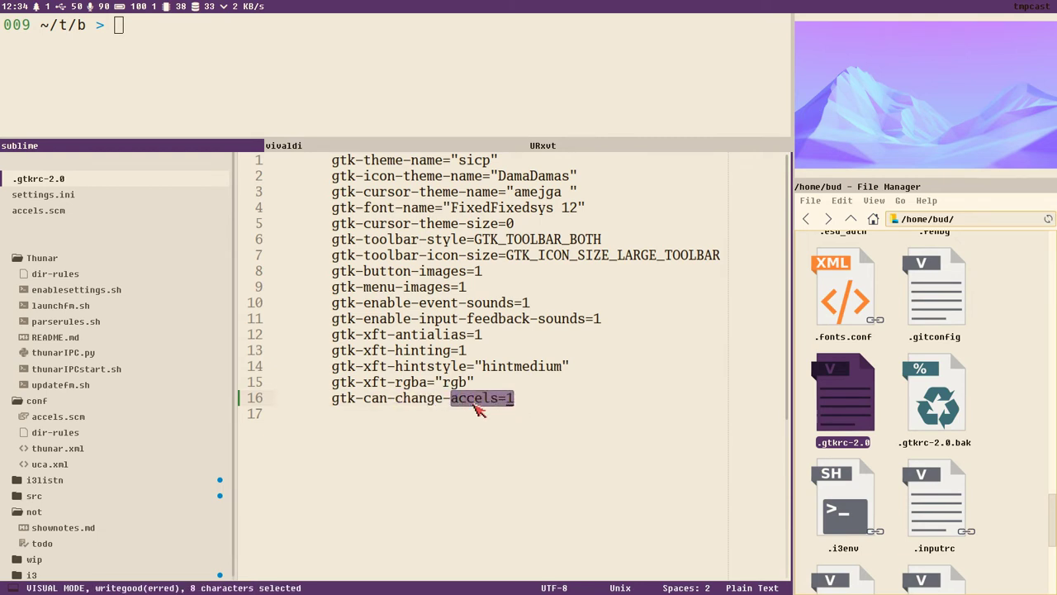
{"action": "left_click", "coordinate": [553, 404]}
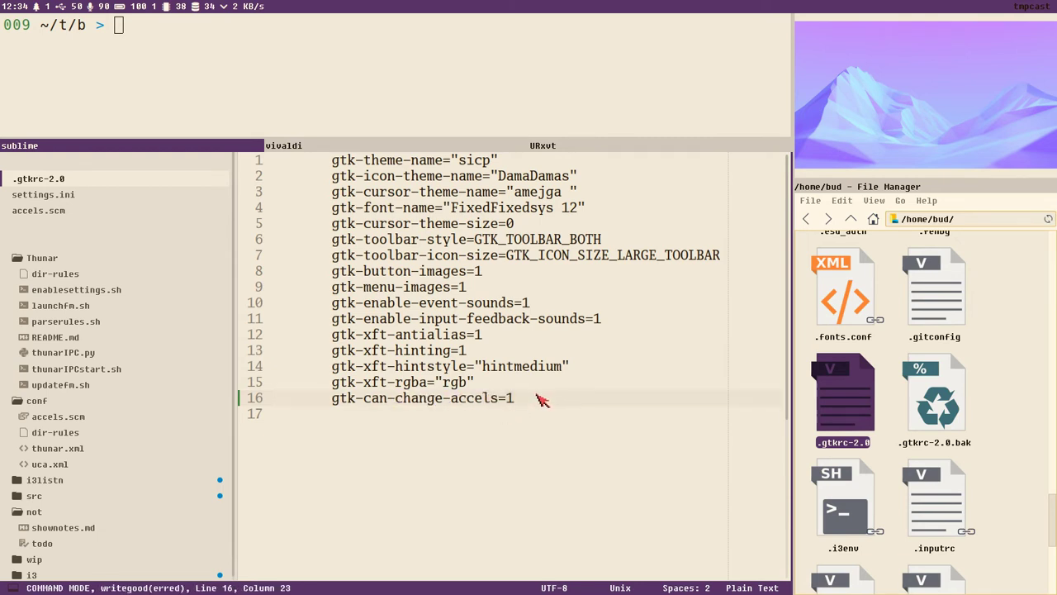
{"action": "key", "text": "ctrl+s"}
{"action": "left_click", "coordinate": [378, 93]}
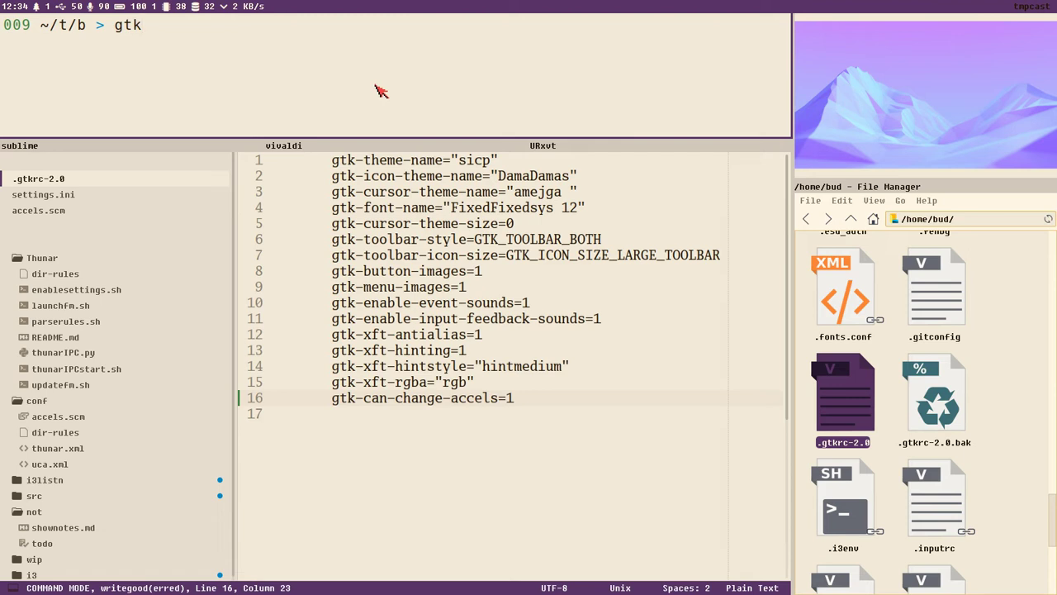
Step: Complete gtkrc-reload at the URxvt prompt, revisit accels on line 16, and open Thunar's accels.scm
{"action": "type", "text": "gtkr"}
{"action": "key", "text": "Tab"}
{"action": "left_click", "coordinate": [341, 400]}
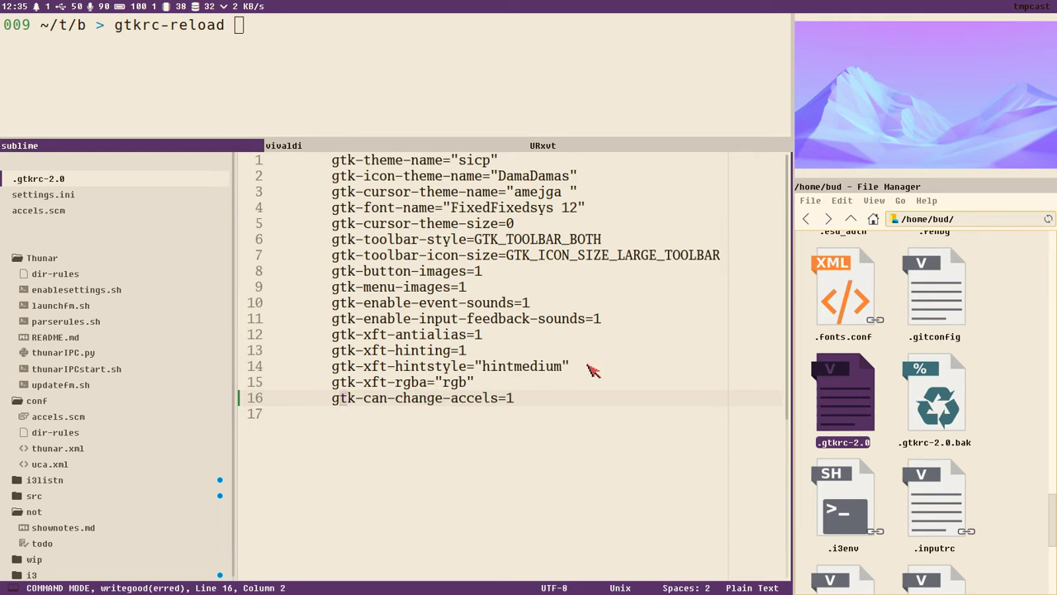
{"action": "left_click", "coordinate": [502, 400]}
{"action": "left_click_drag", "start_coordinate": [451, 402], "coordinate": [500, 409]}
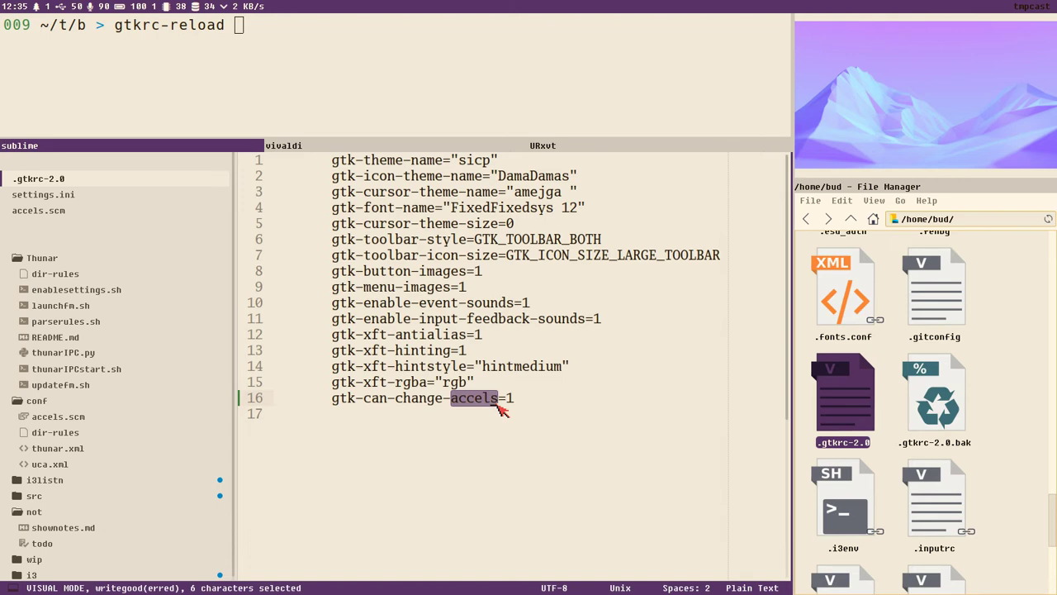
{"action": "left_click", "coordinate": [53, 214]}
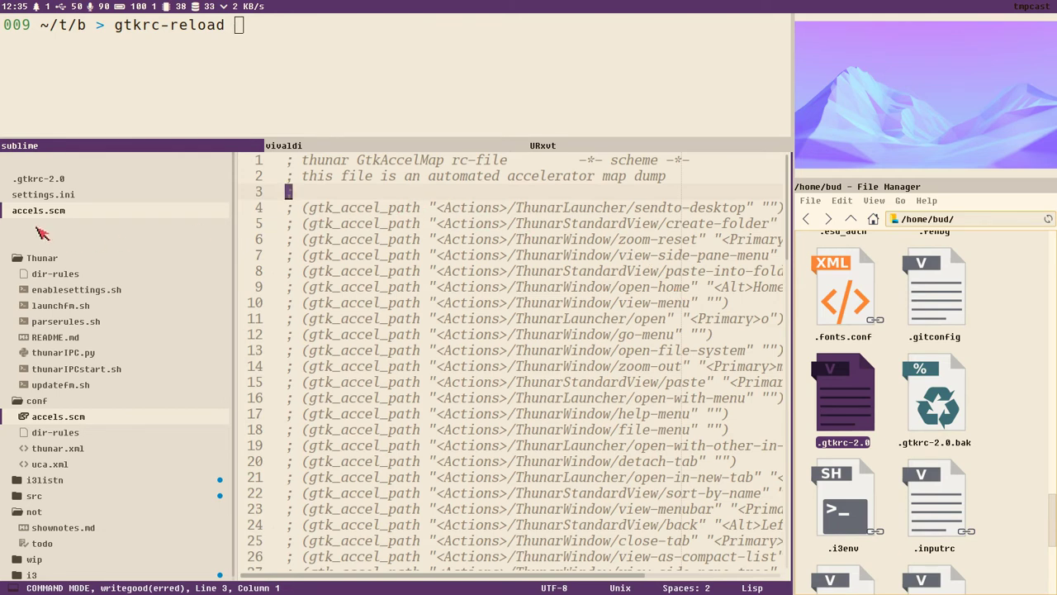
{"action": "left_click", "coordinate": [445, 262]}
{"action": "key", "text": "ctrl+o"}
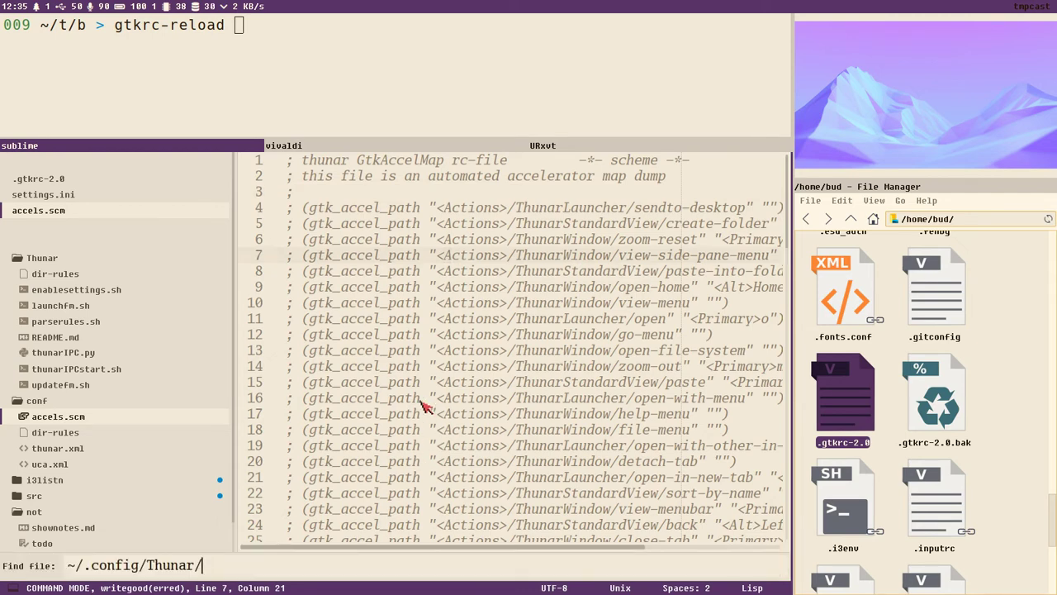
{"action": "key", "text": "Escape"}
{"action": "scroll", "coordinate": [586, 438], "scroll_direction": "down", "scroll_amount": 11}
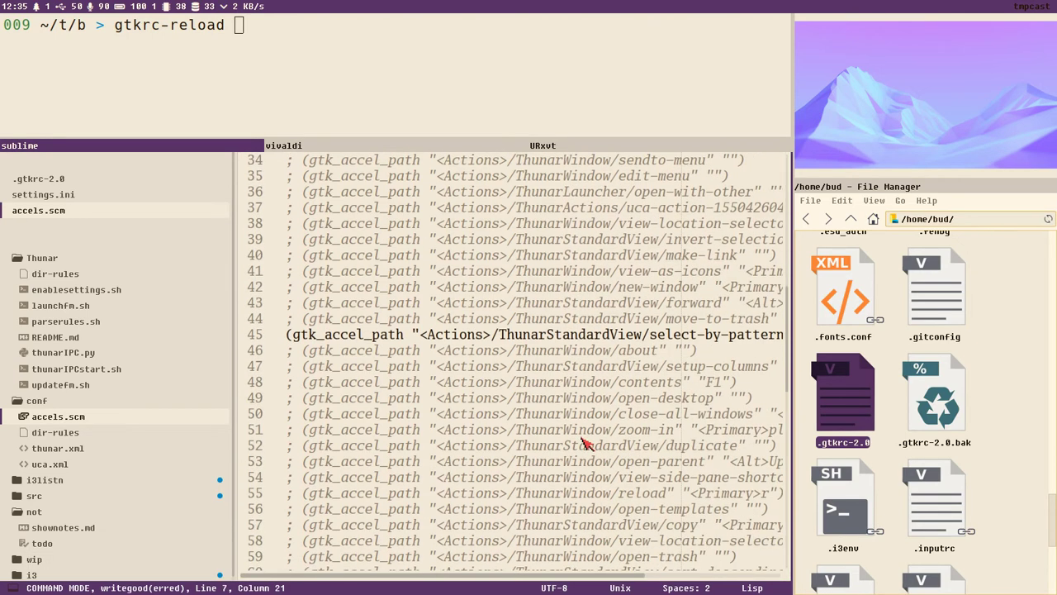
{"action": "scroll", "coordinate": [583, 445], "scroll_direction": "down", "scroll_amount": 8}
{"action": "scroll", "coordinate": [583, 450], "scroll_direction": "up", "scroll_amount": 4}
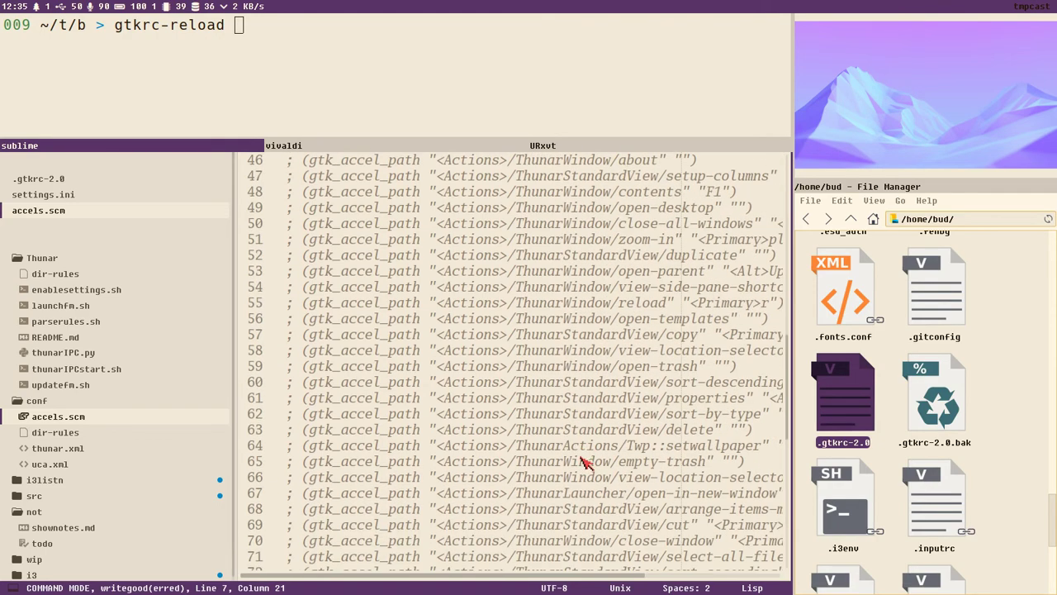
{"action": "scroll", "coordinate": [583, 463], "scroll_direction": "up", "scroll_amount": 15}
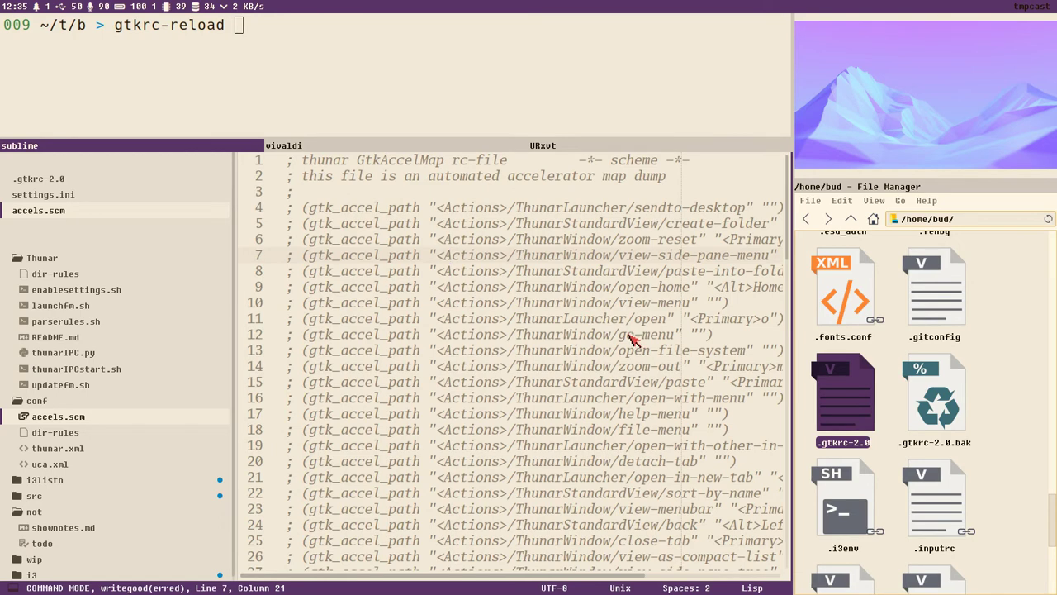
{"action": "left_click", "coordinate": [430, 208]}
{"action": "left_click_drag", "start_coordinate": [430, 207], "coordinate": [691, 213]}
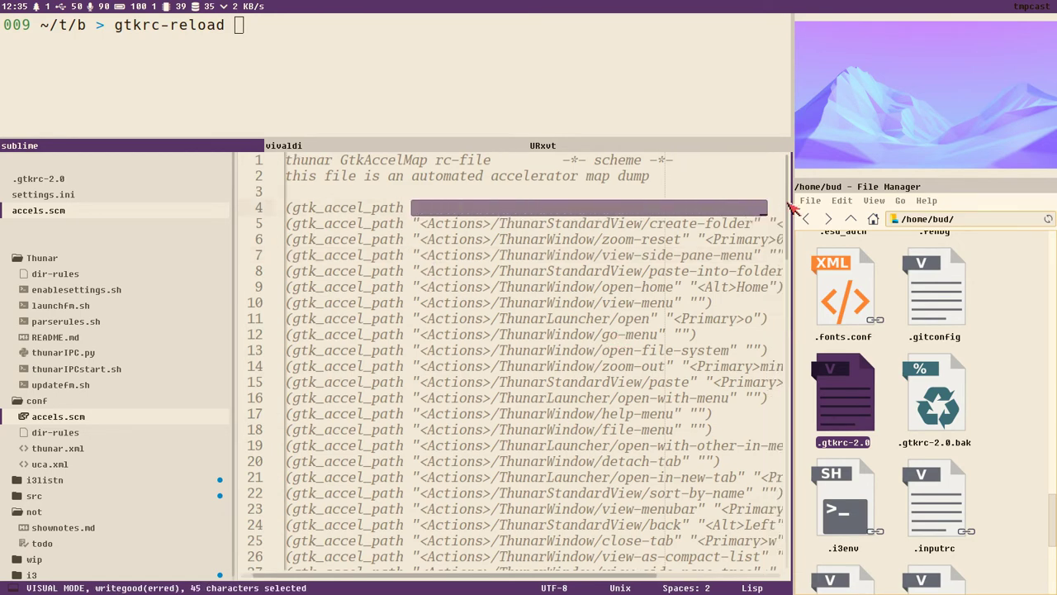
{"action": "left_click_drag", "start_coordinate": [513, 285], "coordinate": [616, 272]}
{"action": "scroll", "coordinate": [555, 376], "scroll_direction": "down", "scroll_amount": 1}
{"action": "scroll", "coordinate": [462, 356], "scroll_direction": "up", "scroll_amount": 1}
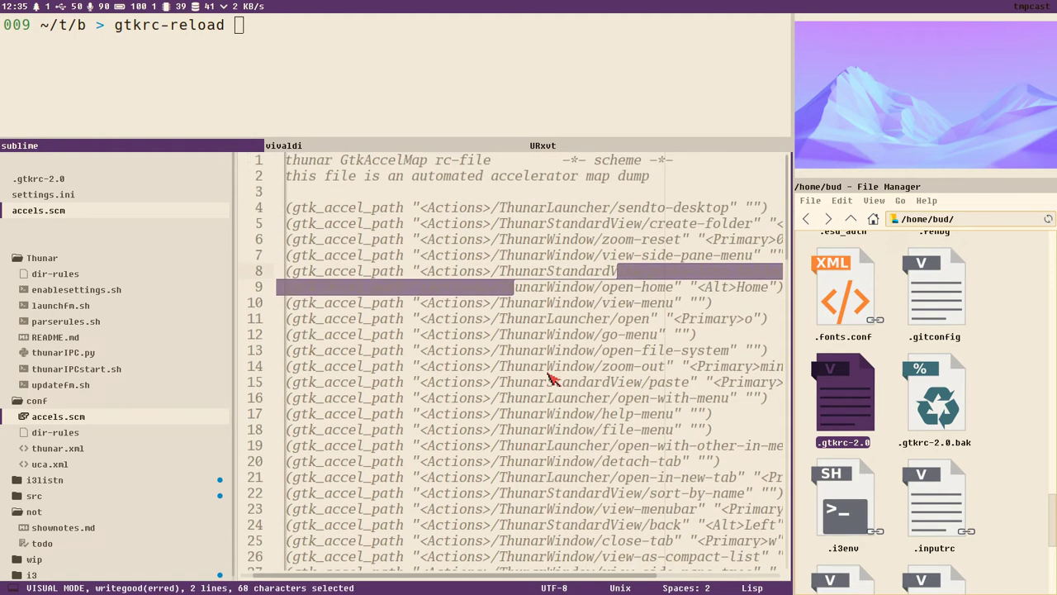
{"action": "scroll", "coordinate": [616, 355], "scroll_direction": "down", "scroll_amount": 4}
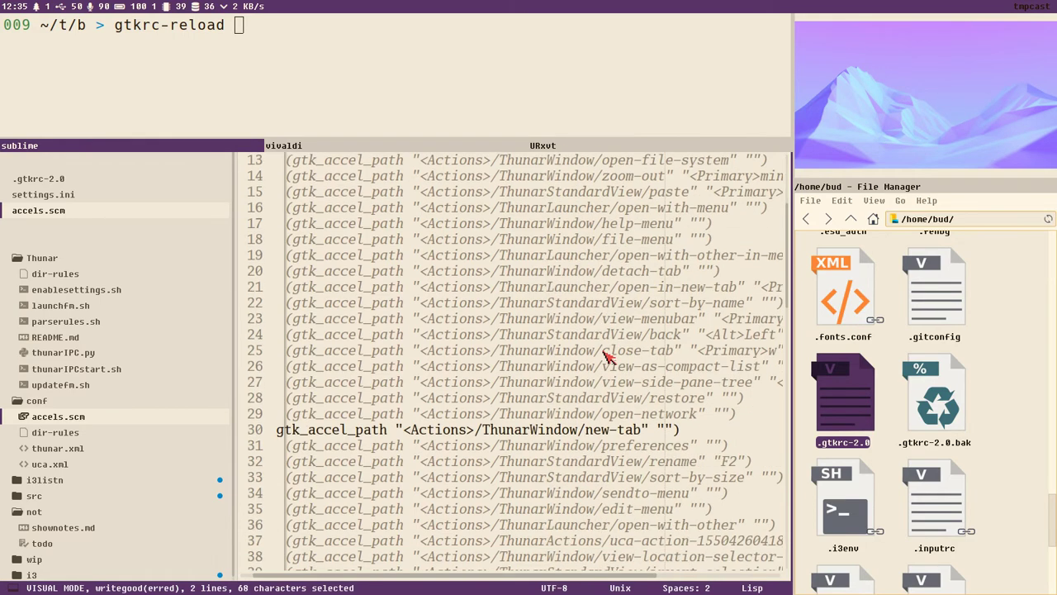
{"action": "scroll", "coordinate": [524, 337], "scroll_direction": "up", "scroll_amount": 4}
{"action": "left_click_drag", "start_coordinate": [549, 396], "coordinate": [215, 364]}
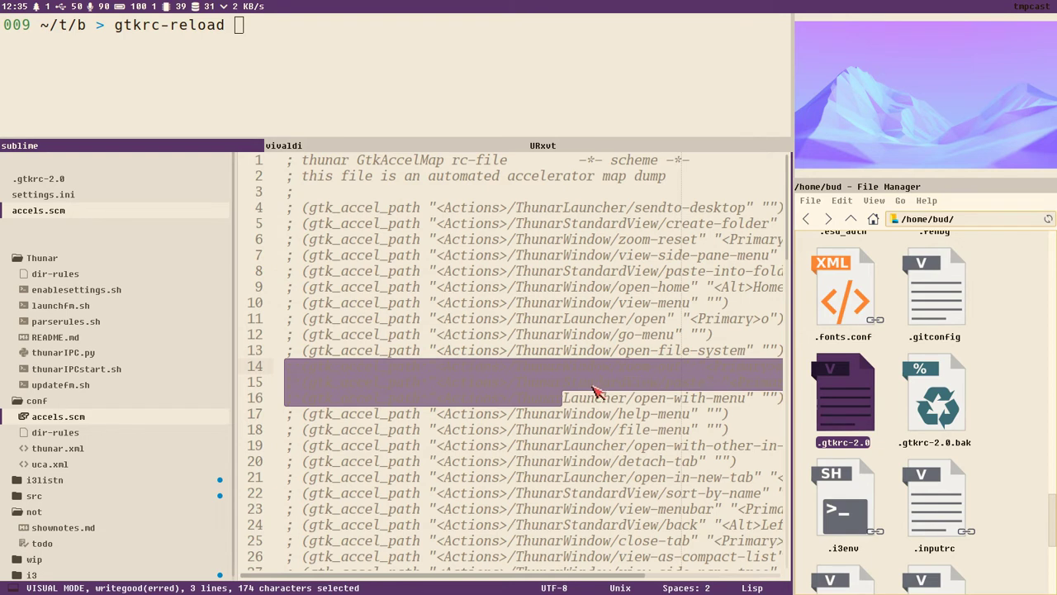
{"action": "left_click", "coordinate": [620, 303]}
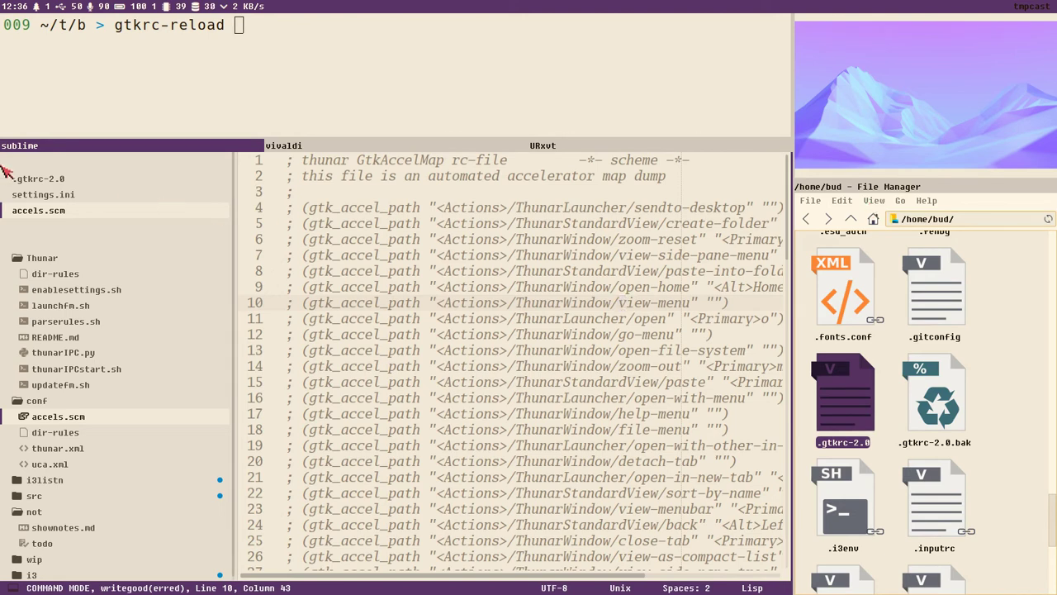
{"action": "left_click", "coordinate": [41, 179]}
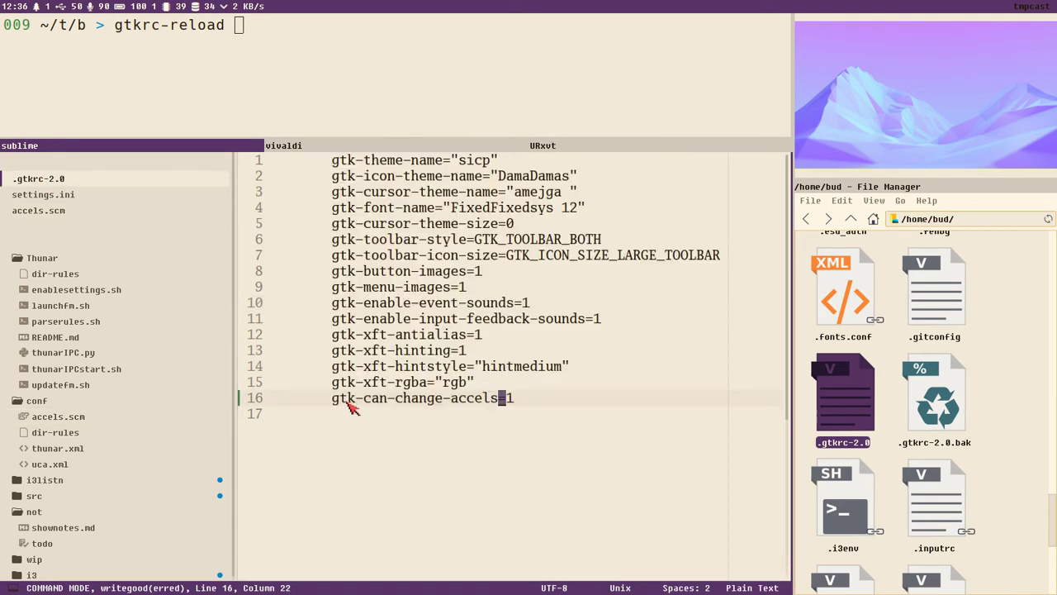
Step: Toggle Thunar's menubar off and back on with Ctrl+M
{"action": "left_click", "coordinate": [877, 201]}
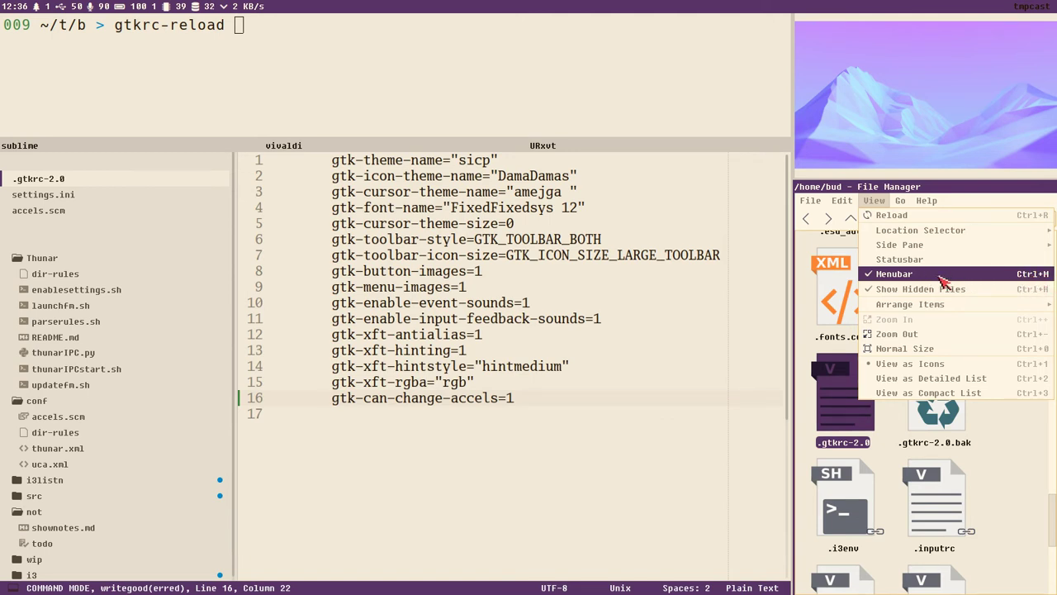
{"action": "left_click", "coordinate": [911, 461]}
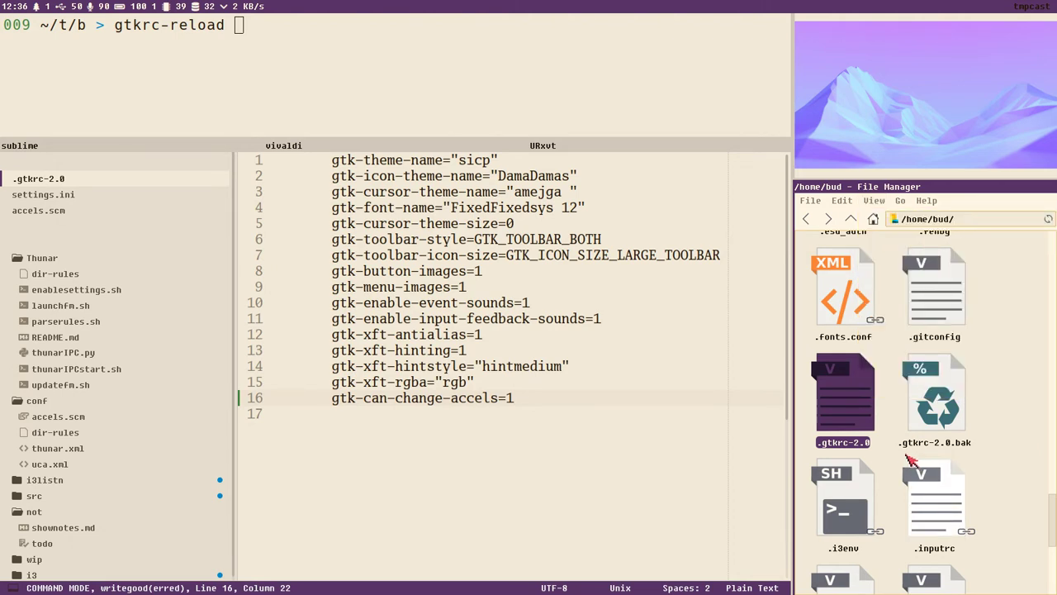
{"action": "key", "text": "ctrl+m"}
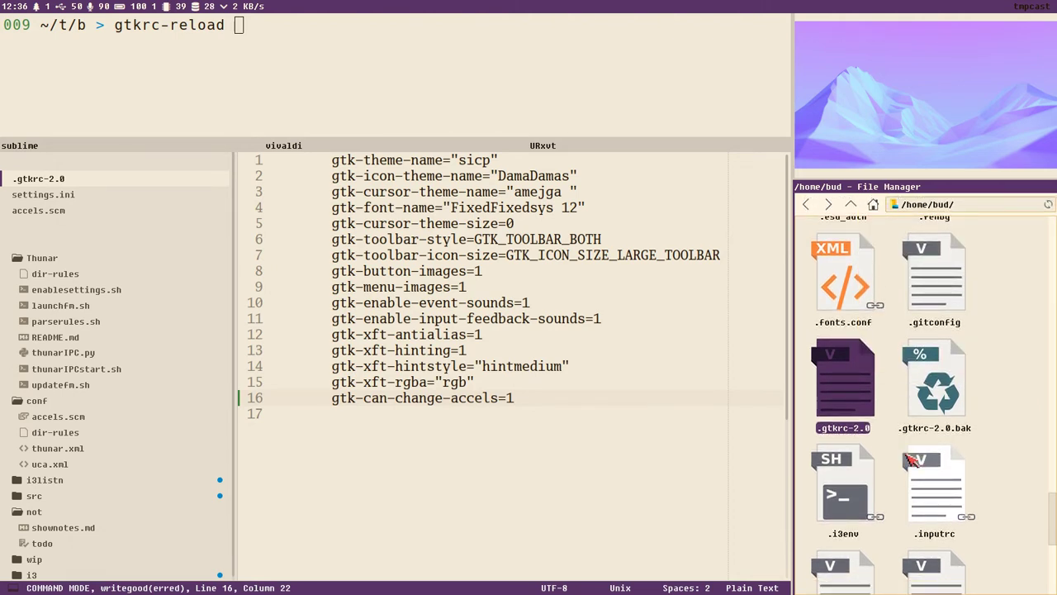
{"action": "key", "text": "ctrl+m"}
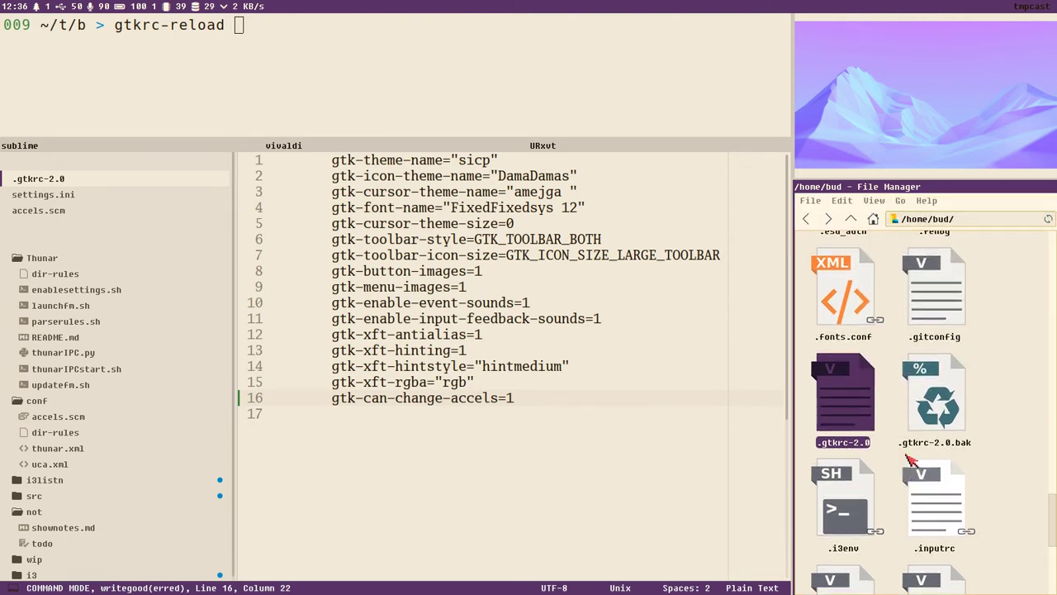
{"action": "left_click", "coordinate": [873, 201]}
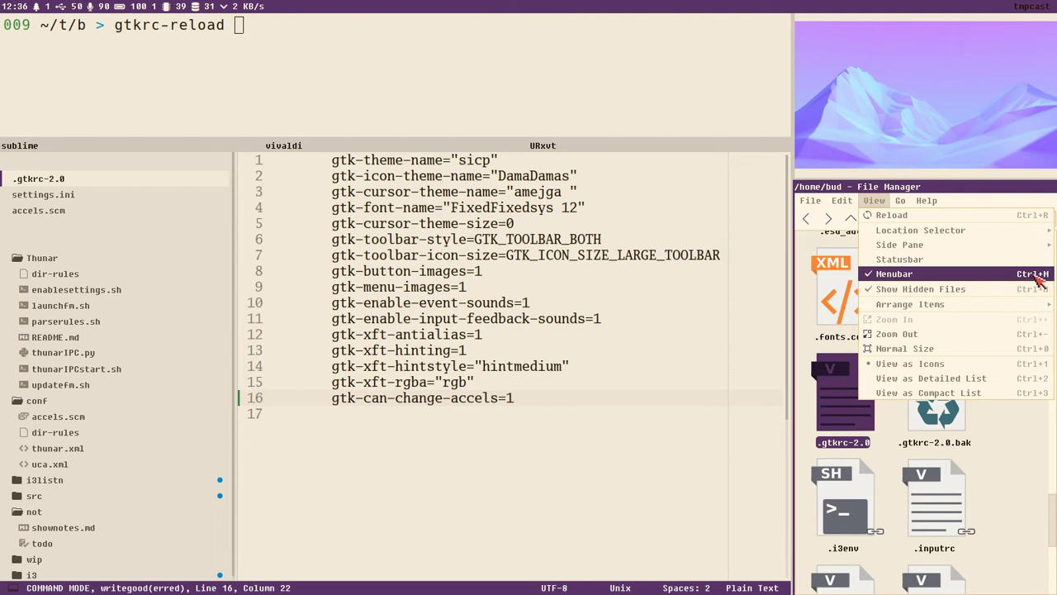
Step: Toggle the status bar and assign the View menu's Statusbar entry a new keyboard hotkey
{"action": "left_click", "coordinate": [972, 264]}
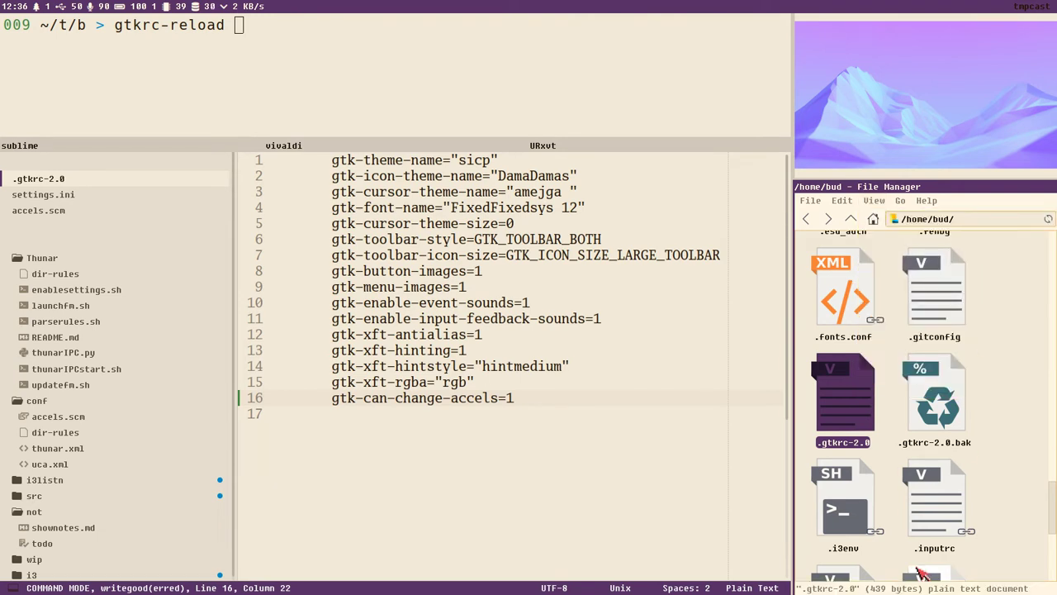
{"action": "left_click", "coordinate": [874, 201]}
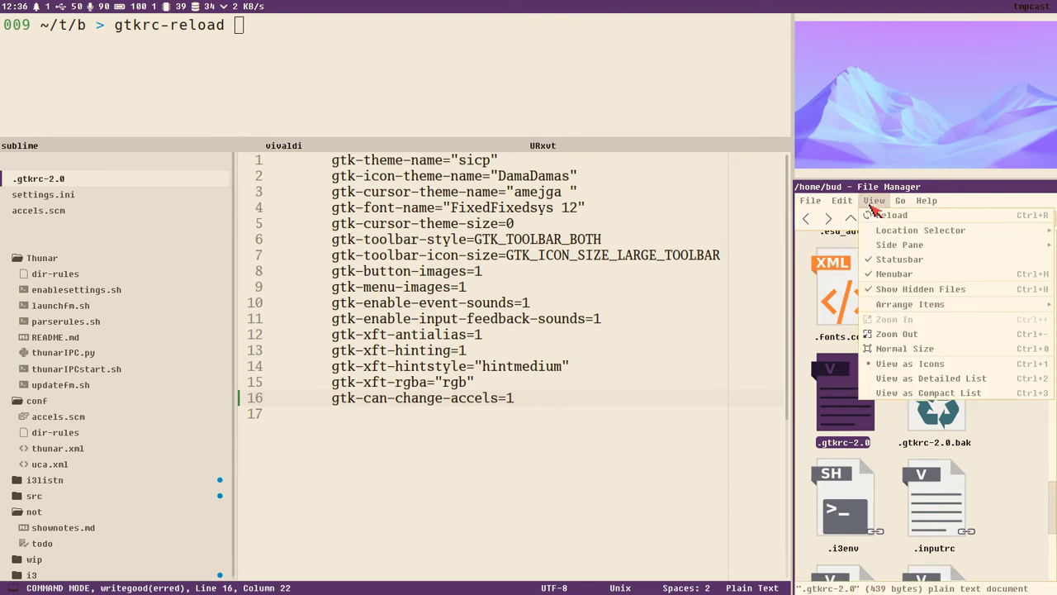
{"action": "left_click", "coordinate": [1028, 276]}
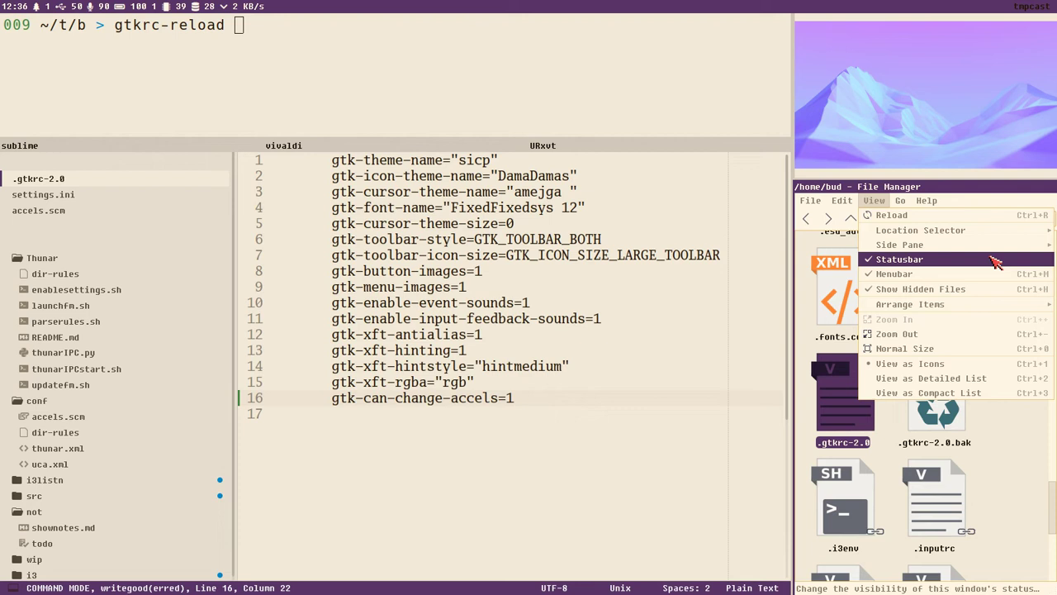
{"action": "key", "text": "Down"}
{"action": "key", "text": "Down"}
{"action": "key", "text": "Up"}
{"action": "key", "text": "Up"}
{"action": "key", "text": "Up"}
{"action": "key", "text": "Up"}
{"action": "key", "text": "Escape"}
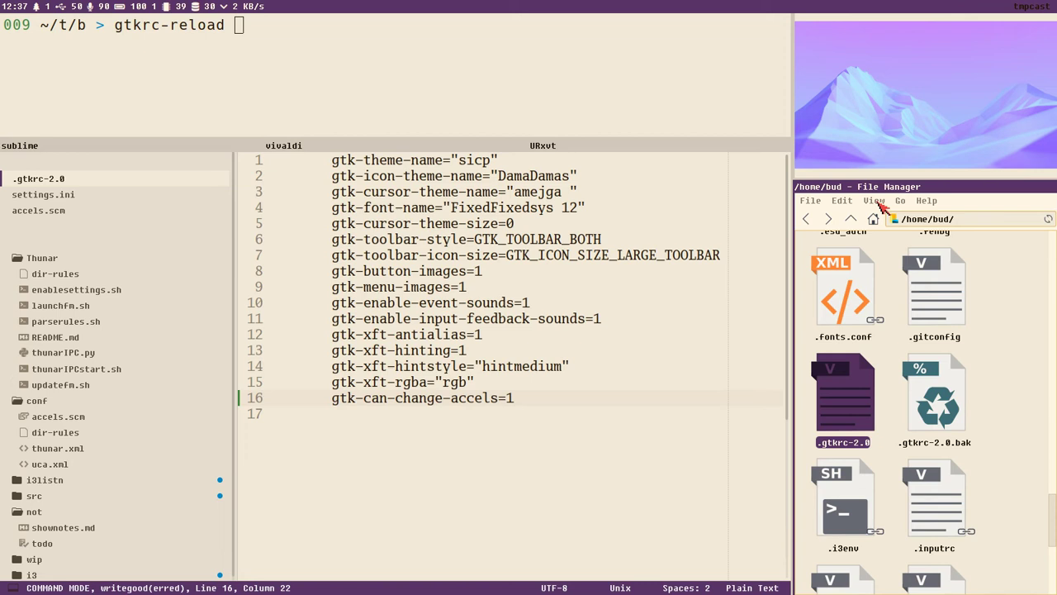
{"action": "left_click", "coordinate": [876, 200]}
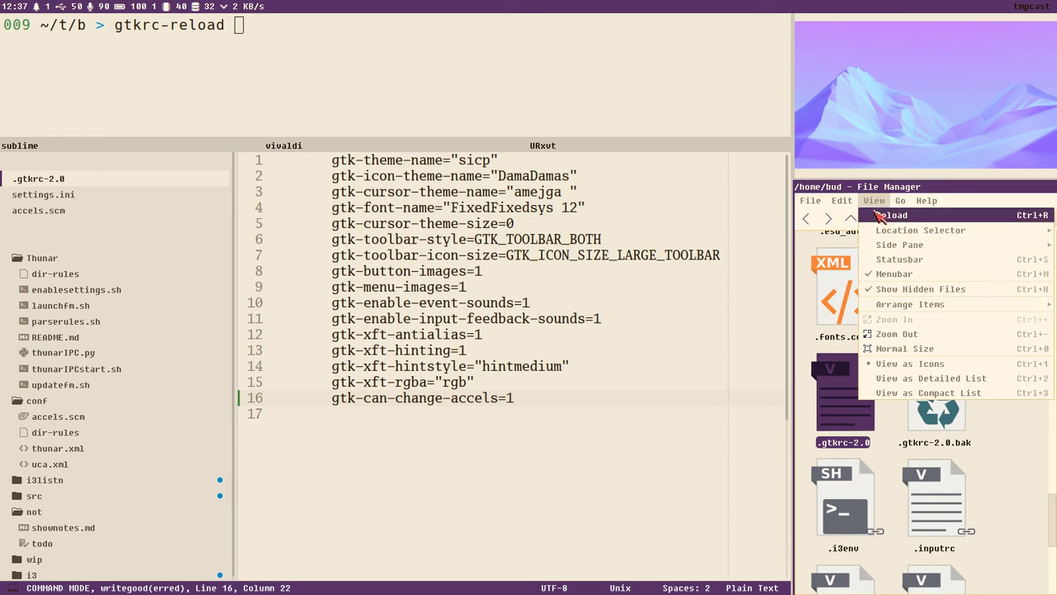
Step: Assign BackSpace to Open Parent and F5 to Back in Thunar's Go menu
{"action": "mouse_move", "coordinate": [898, 205]}
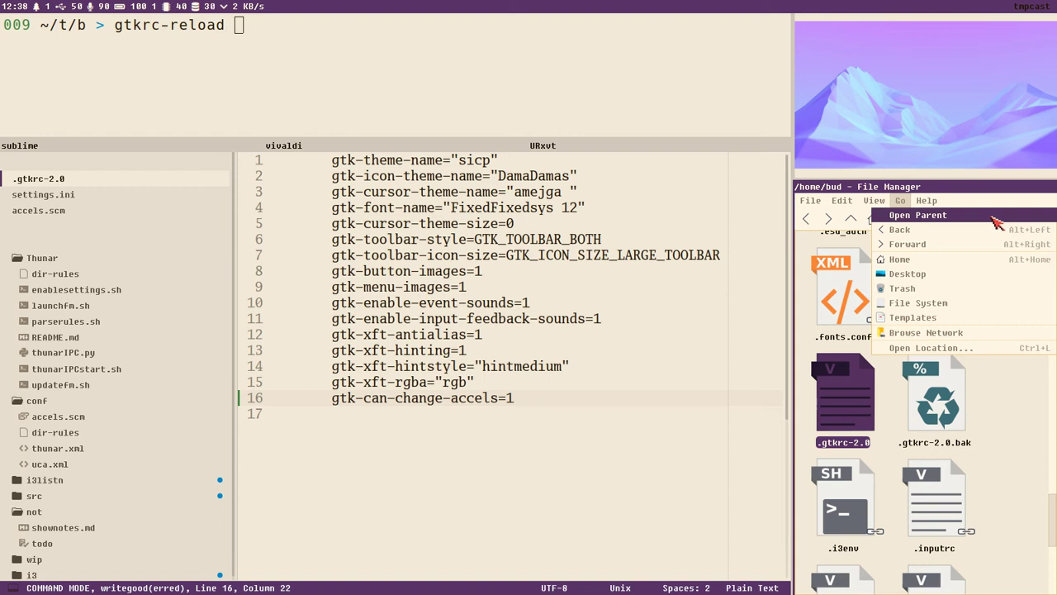
{"action": "key", "text": "BackSpace"}
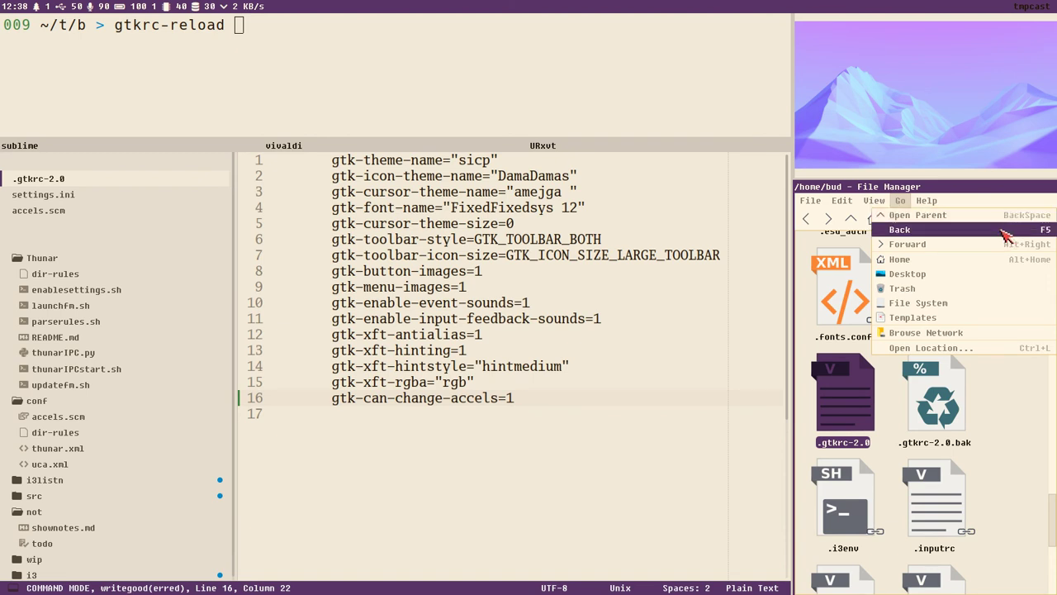
{"action": "left_click", "coordinate": [954, 436]}
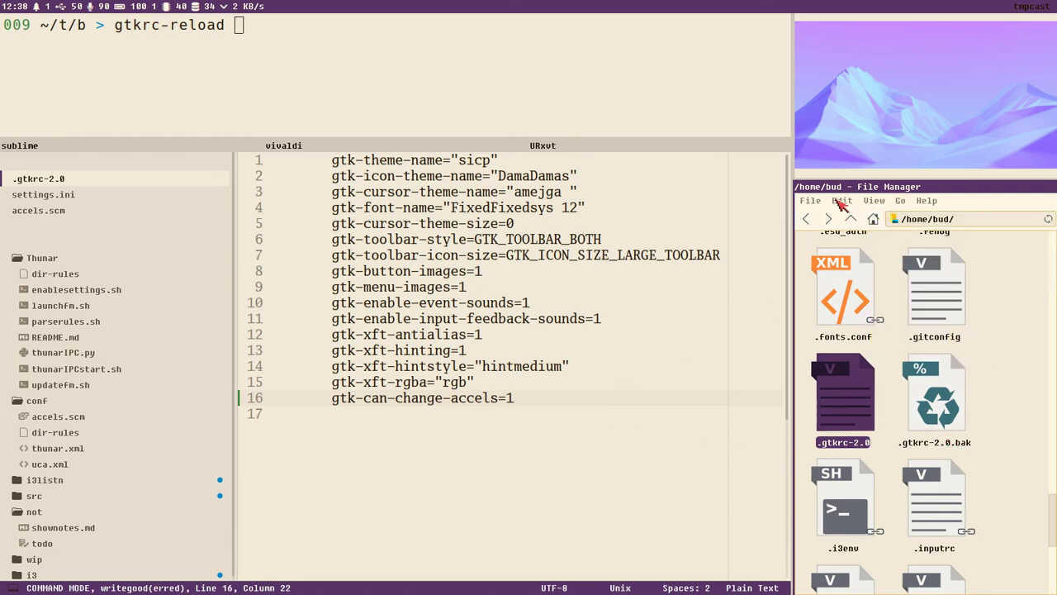
Step: Reload the home folder via View > Reload, select .android, and glance through the File menu
{"action": "left_click", "coordinate": [869, 202]}
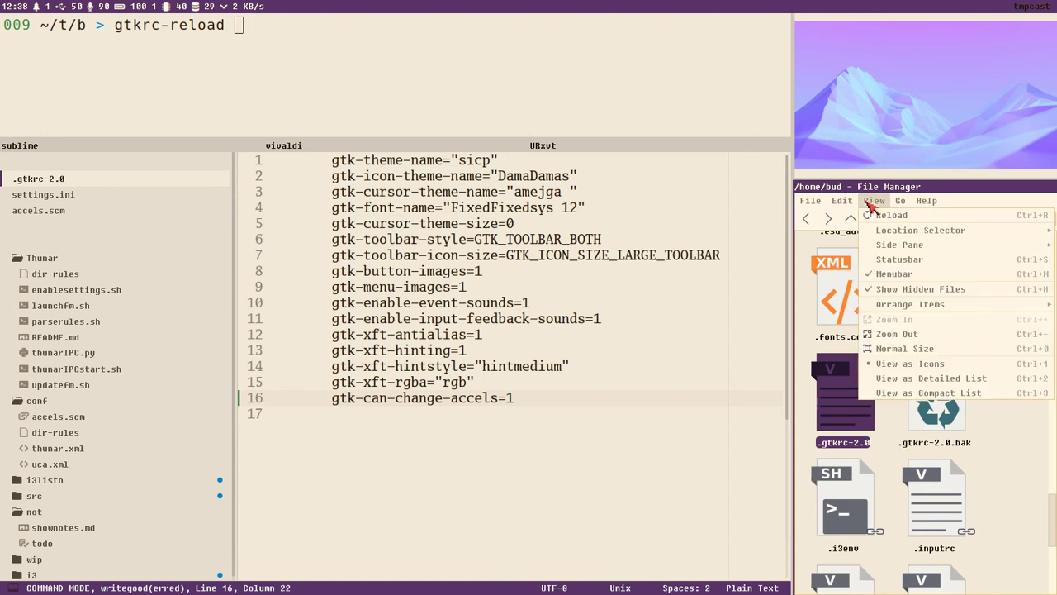
{"action": "left_click", "coordinate": [890, 215]}
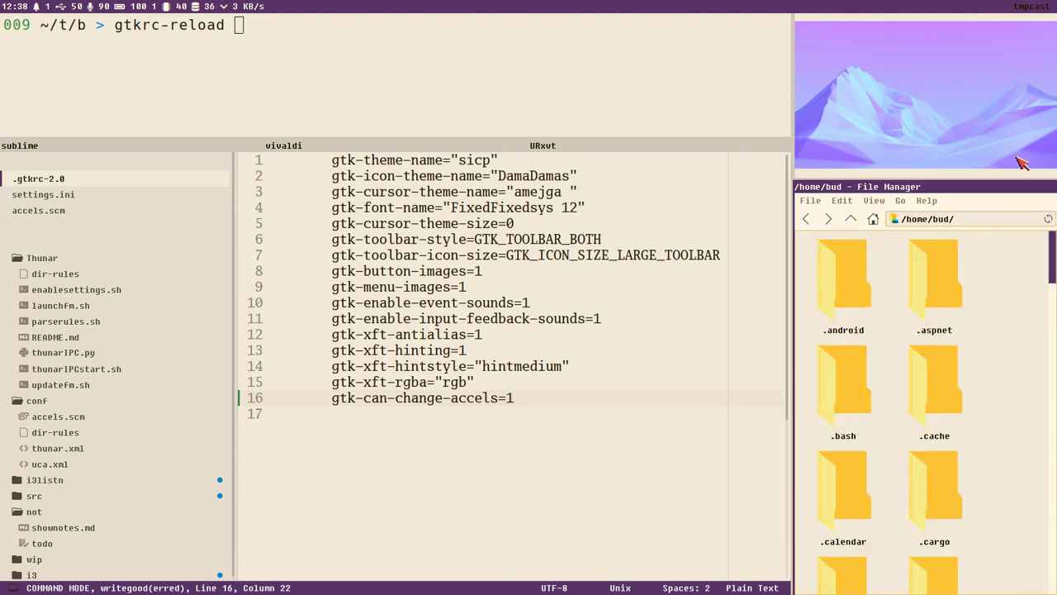
{"action": "left_click", "coordinate": [861, 282]}
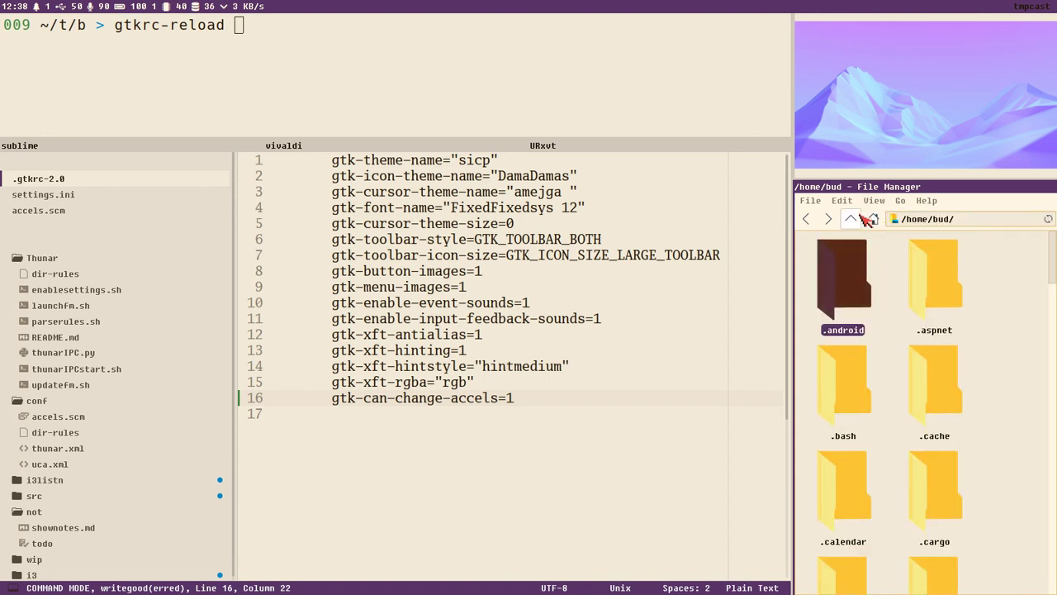
{"action": "left_click", "coordinate": [816, 203]}
{"action": "mouse_move", "coordinate": [923, 322]}
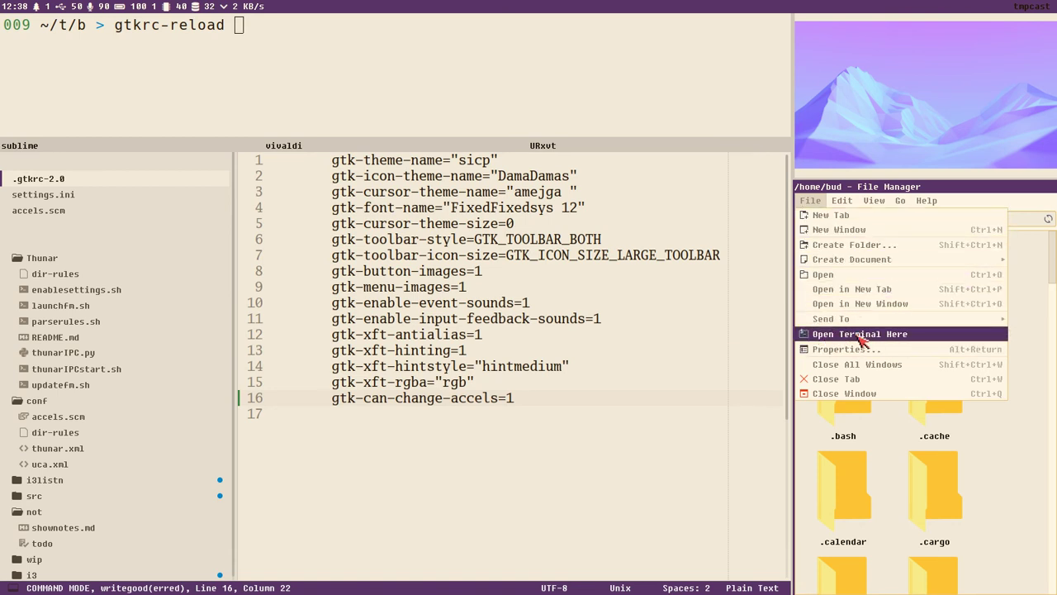
{"action": "left_click", "coordinate": [956, 425]}
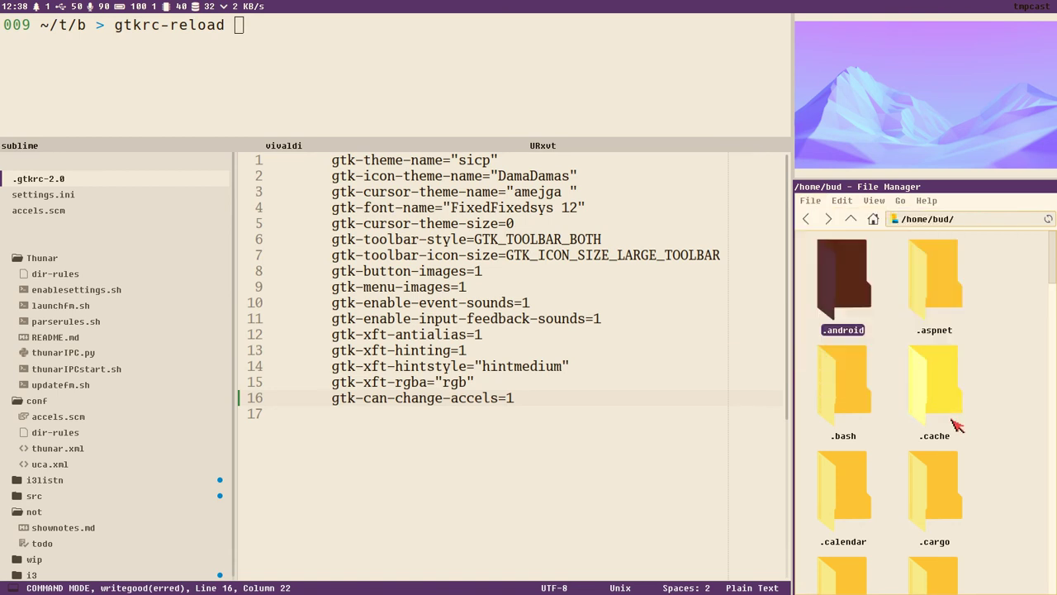
{"action": "left_click", "coordinate": [872, 201]}
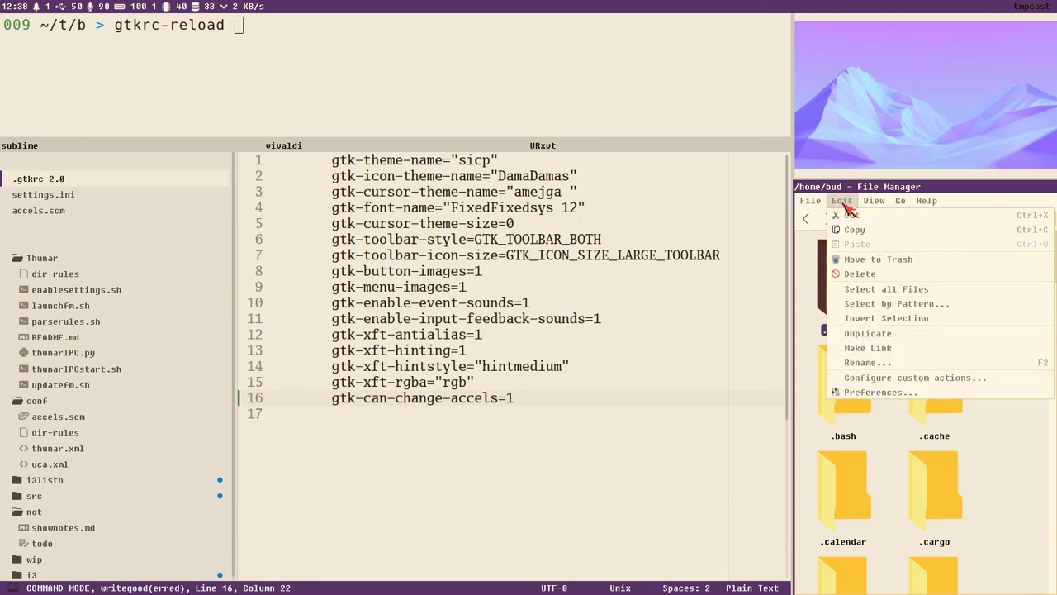
Step: Review the custom actions, containing only Open Terminal Here, then close the dialog and open File
{"action": "left_click", "coordinate": [903, 375]}
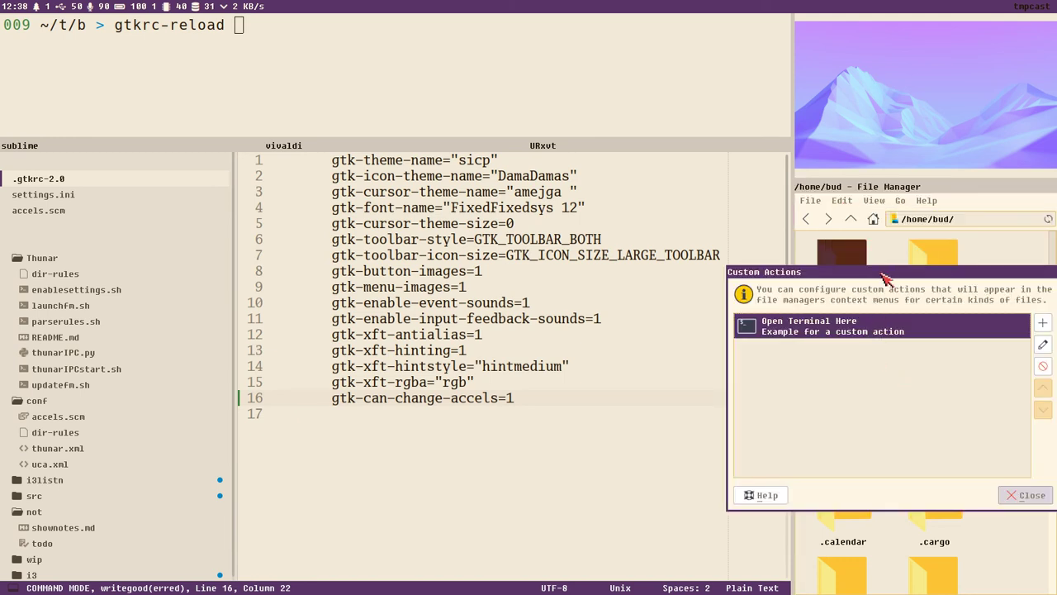
{"action": "left_click_drag", "start_coordinate": [816, 267], "coordinate": [555, 235]}
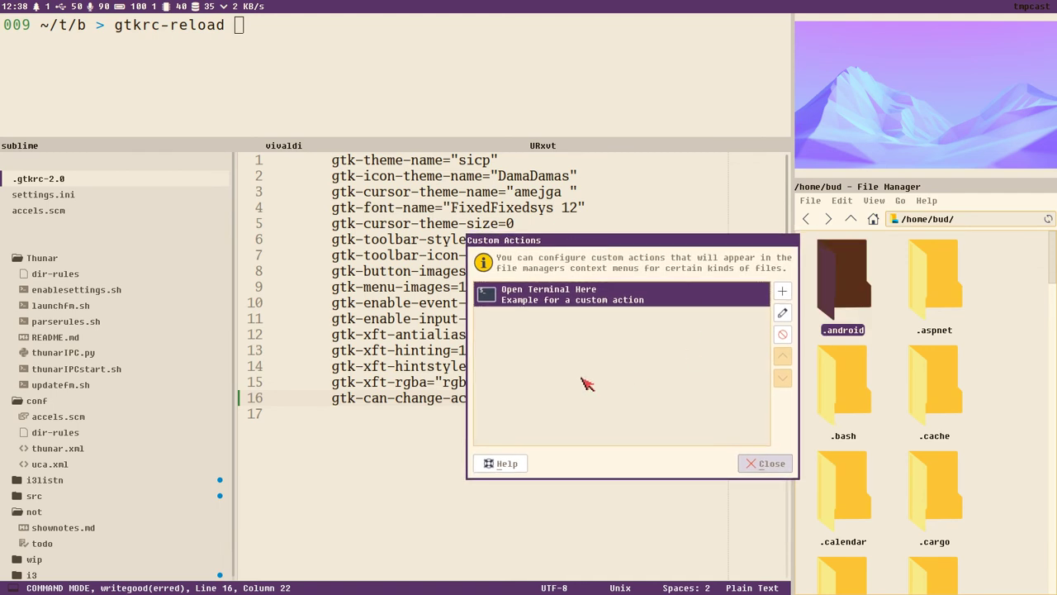
{"action": "left_click", "coordinate": [765, 464]}
{"action": "left_click", "coordinate": [810, 200]}
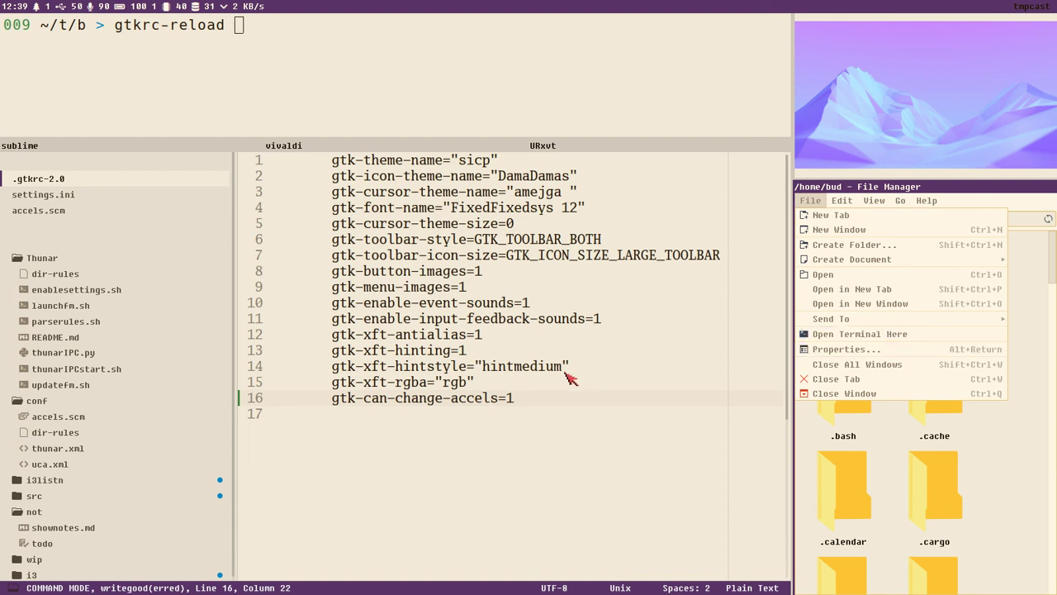
Step: Highlight the gtk-can-change-accels=1 line in Sublime Text, then deselect the folders in Thunar's home listing
{"action": "left_click", "coordinate": [524, 397]}
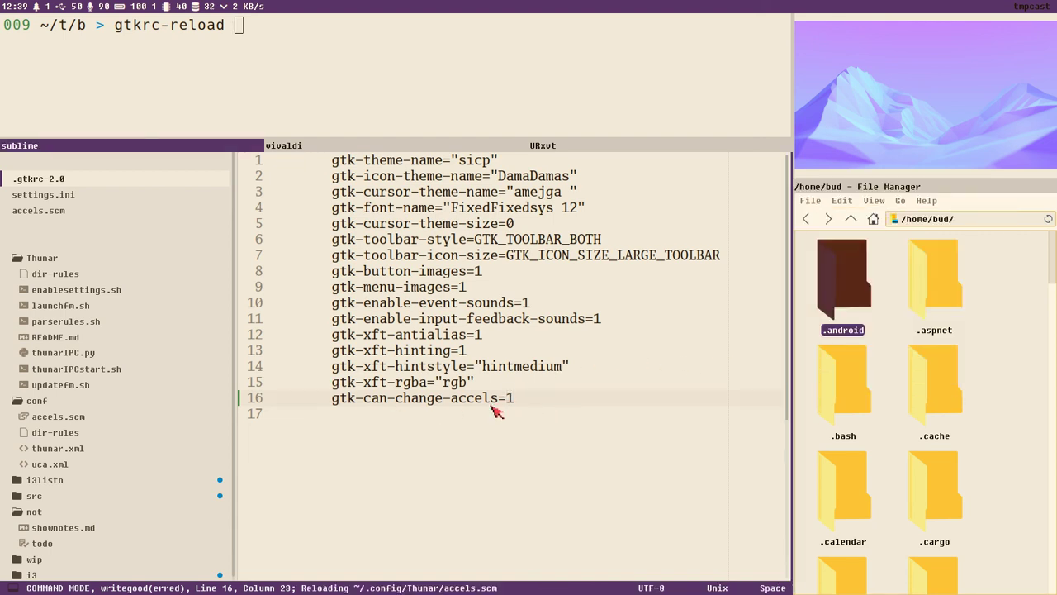
{"action": "left_click_drag", "start_coordinate": [514, 400], "coordinate": [328, 402]}
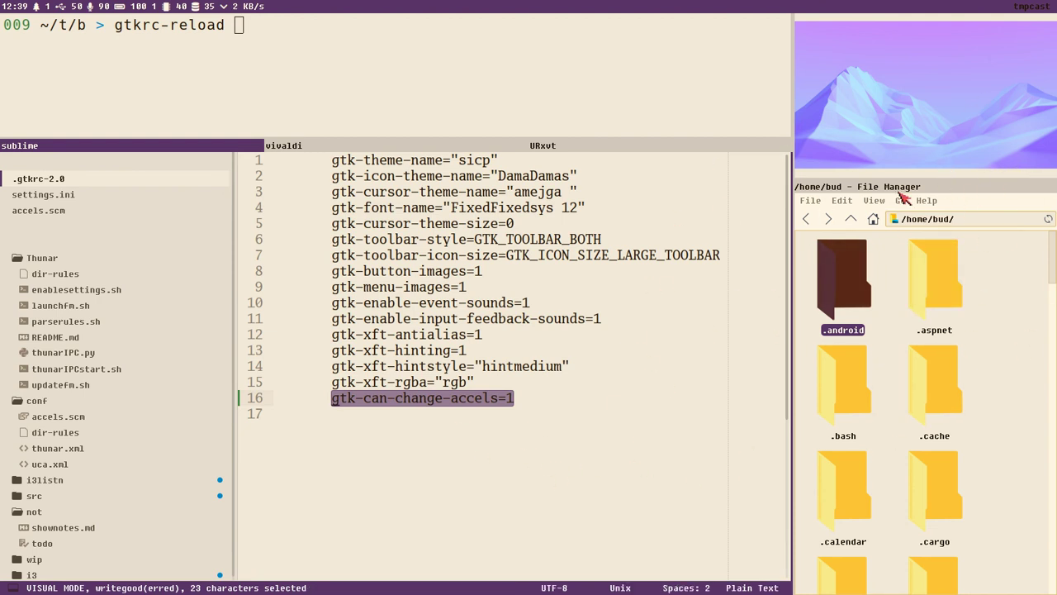
{"action": "left_click", "coordinate": [874, 200]}
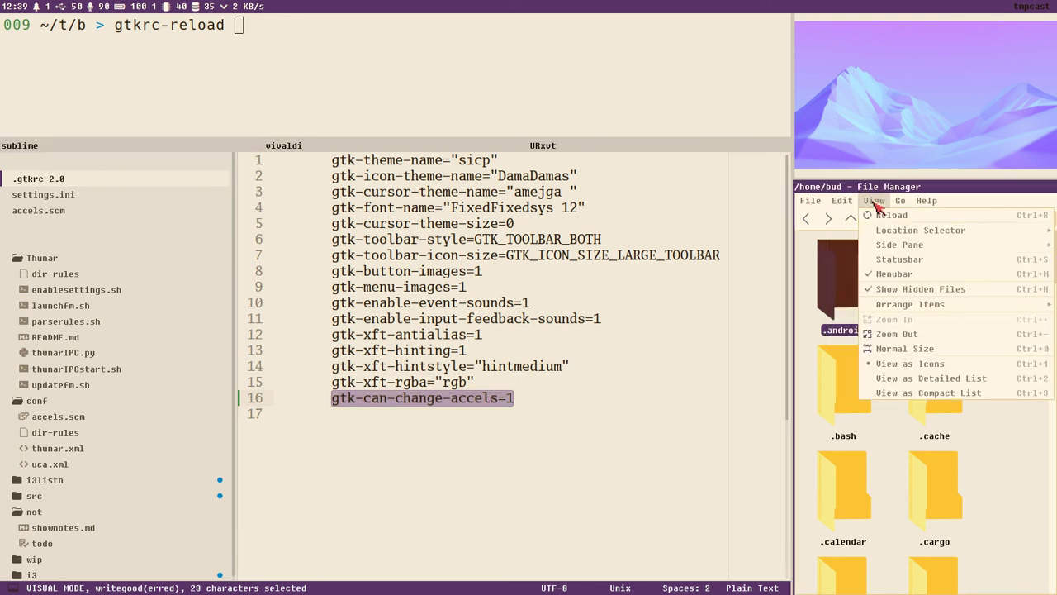
{"action": "left_click", "coordinate": [876, 200]}
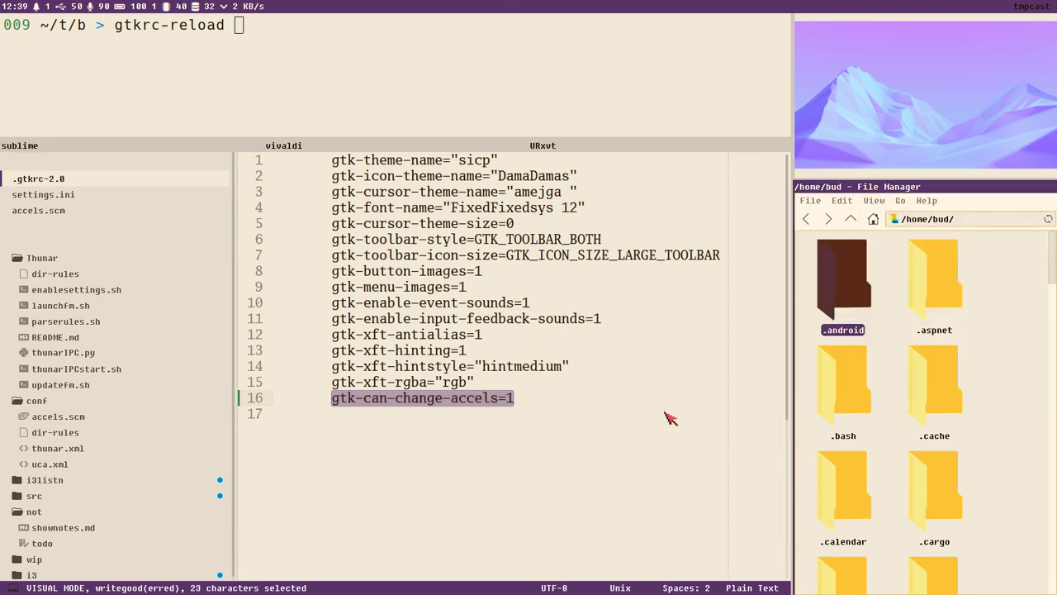
{"action": "left_click", "coordinate": [985, 376]}
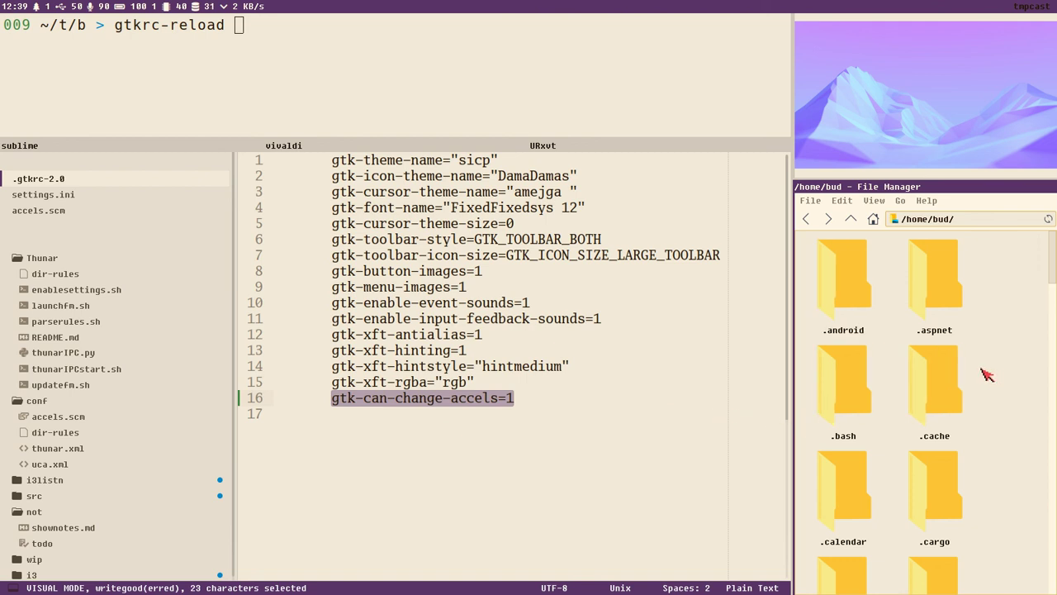